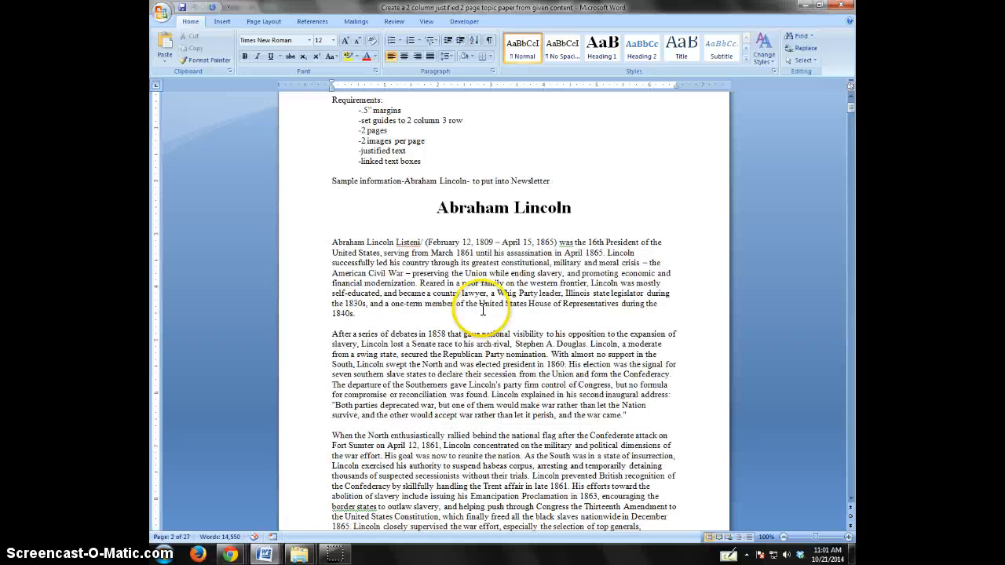
# Step: Launch Microsoft Office Publisher 2007 from the Microsoft Office program group
pyautogui.scroll(1, 511, 197)
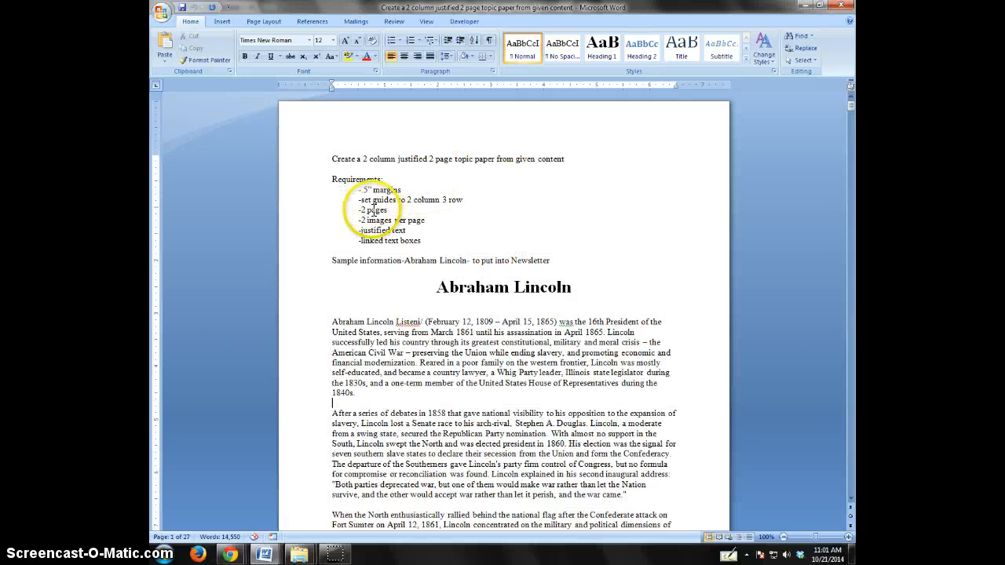
pyautogui.click(163, 555)
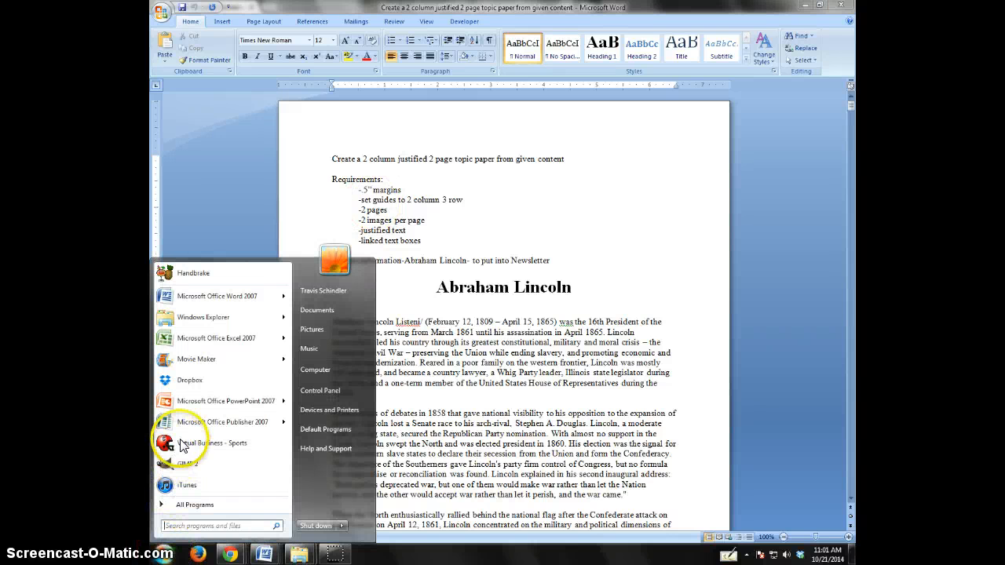
pyautogui.click(188, 506)
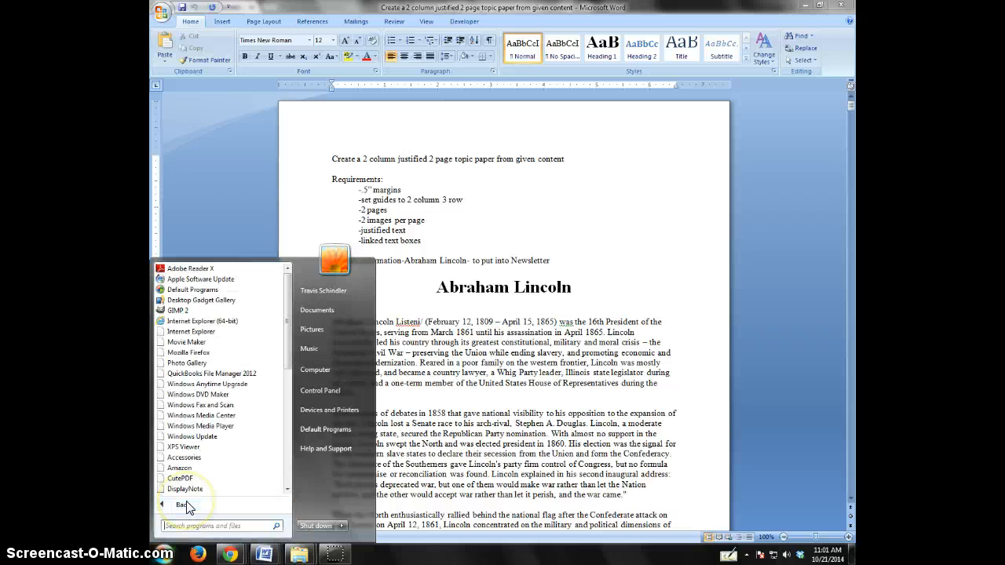
pyautogui.scroll(-5, 204, 412)
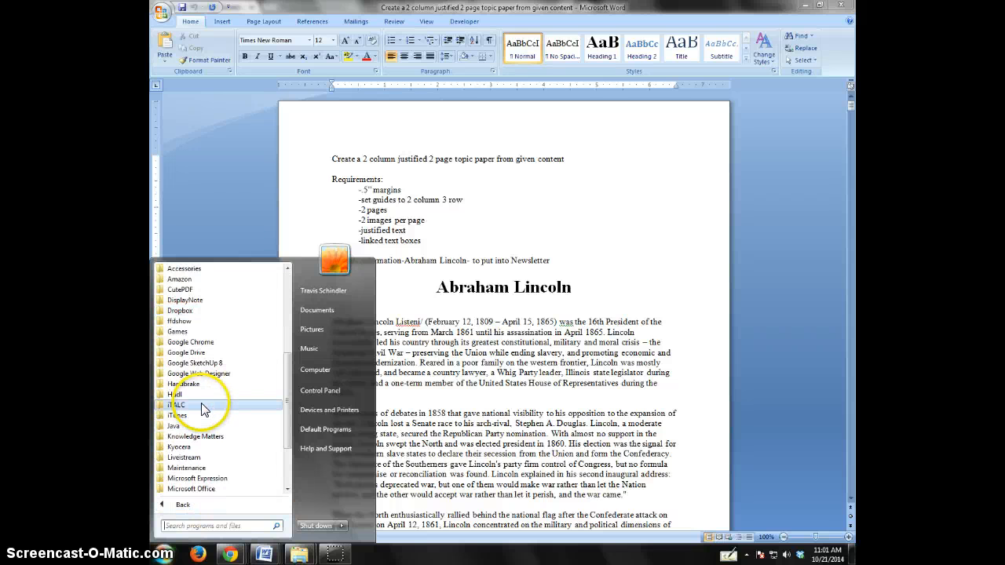
pyautogui.scroll(-1, 192, 424)
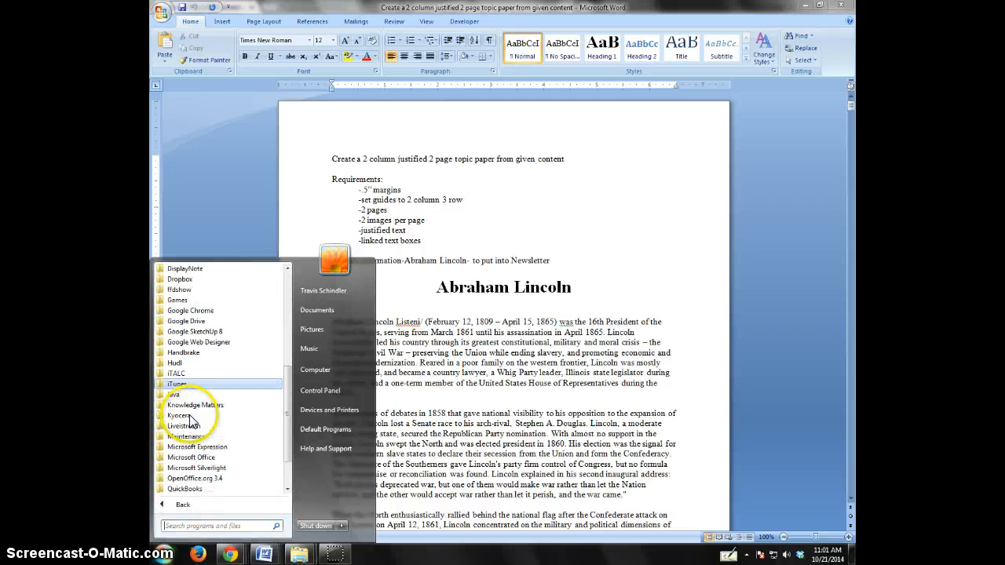
pyautogui.click(191, 457)
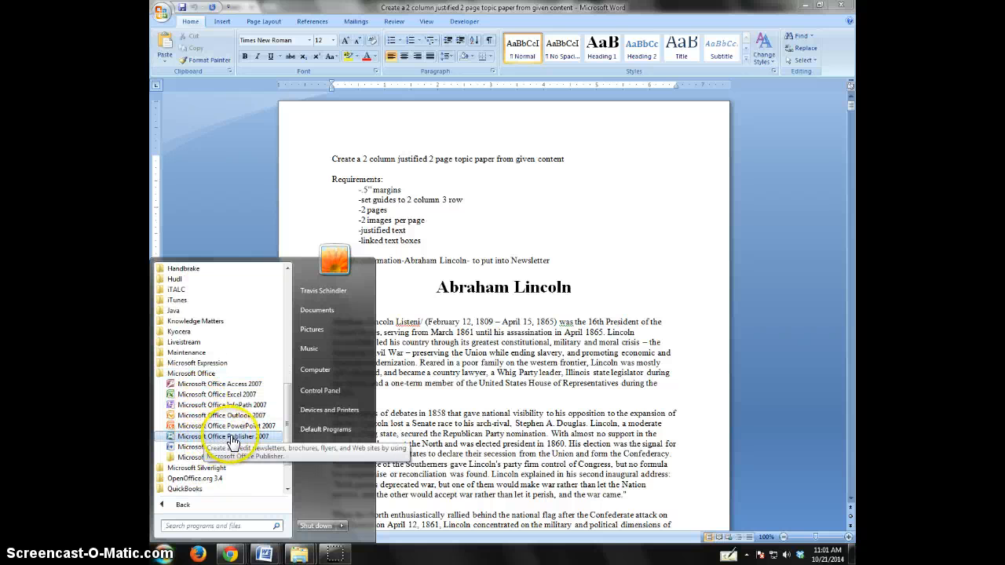
pyautogui.click(244, 438)
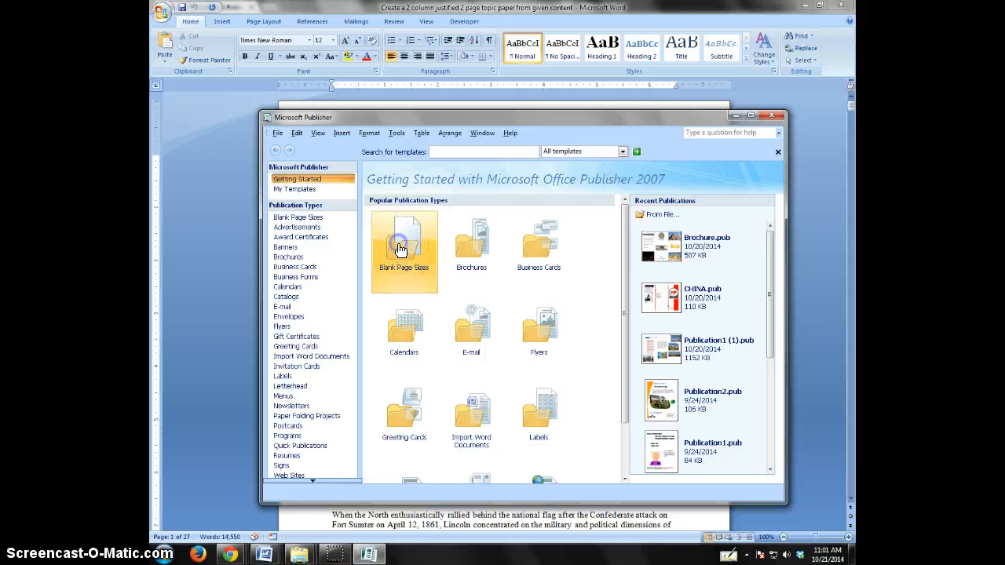
# Step: Maximize Publisher and create a blank Letter (Portrait) 8.5 x 11" publication
pyautogui.click(399, 249)
pyautogui.doubleClick(586, 117)
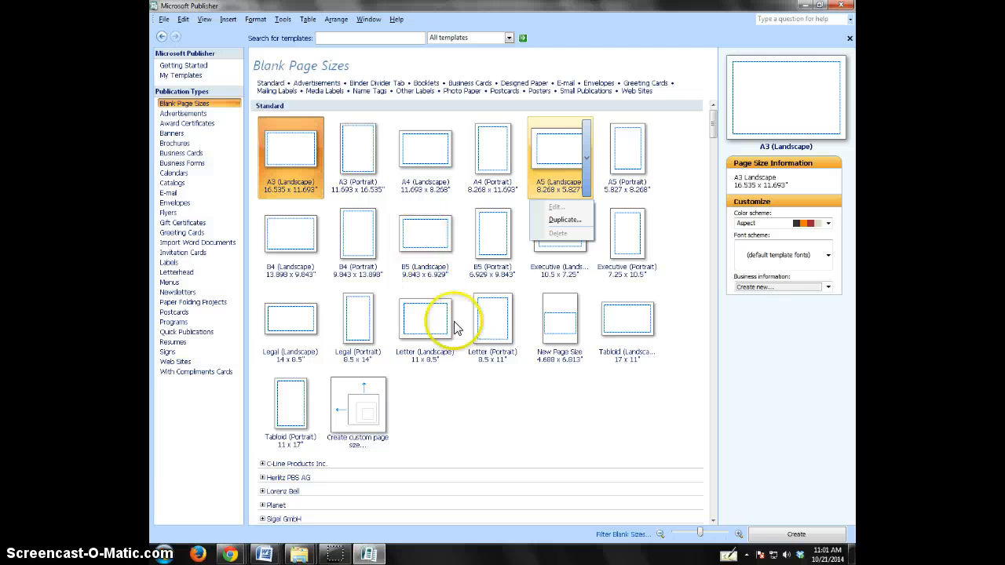
pyautogui.click(489, 324)
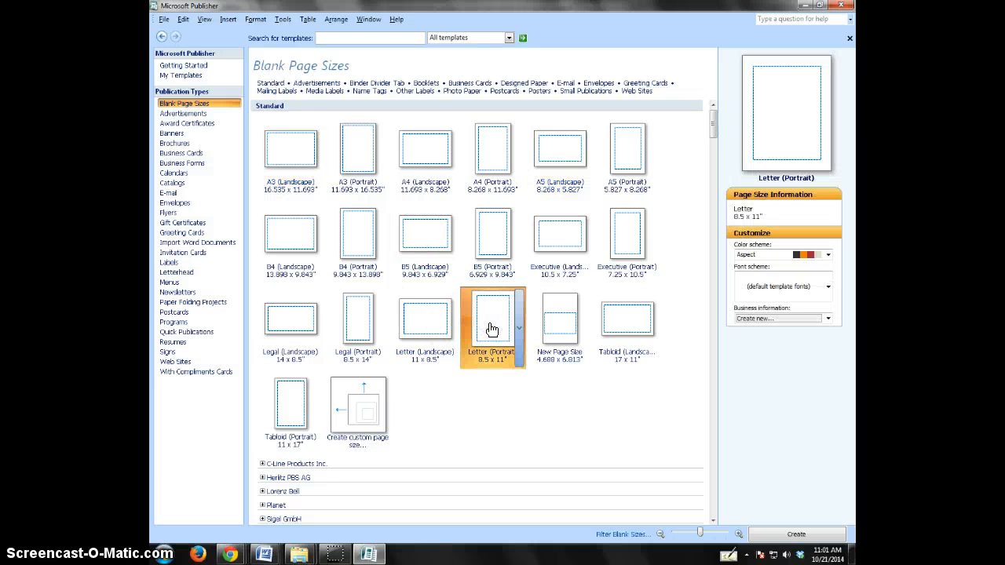
pyautogui.doubleClick(491, 330)
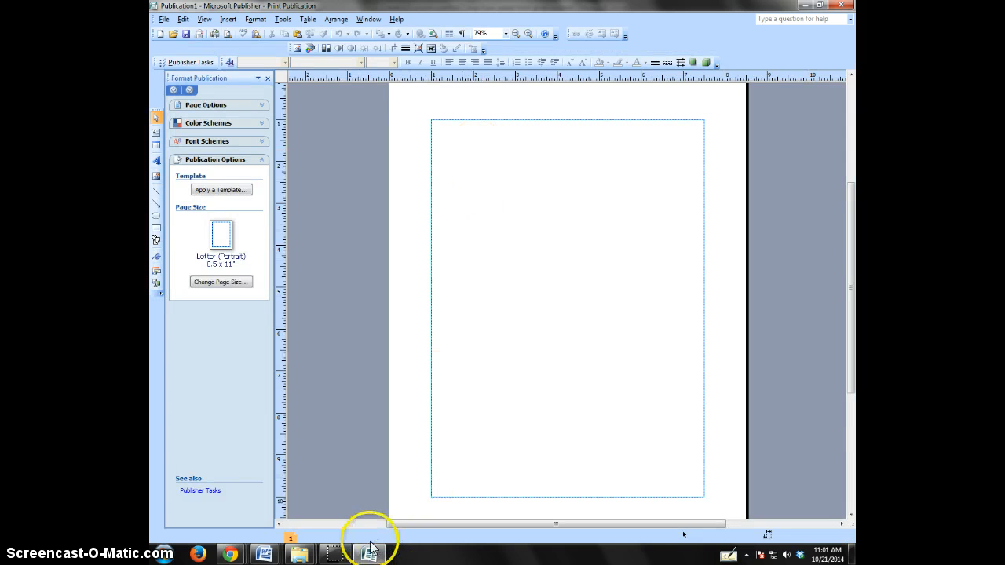
# Step: Check the requirements in the Word assignment document and set all four margin guides of the Publisher publication to 0.5"
pyautogui.click(279, 556)
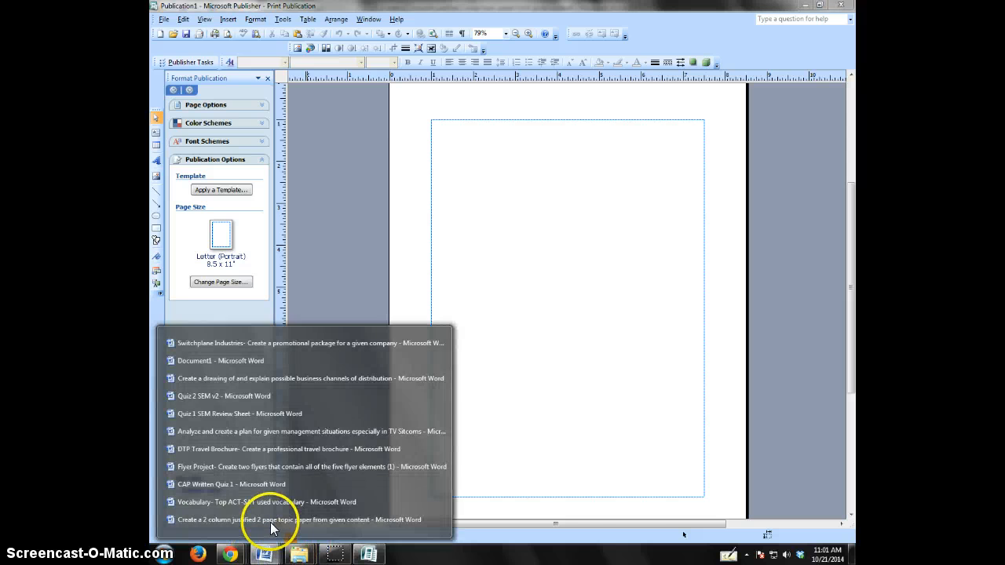
pyautogui.click(270, 522)
pyautogui.click(335, 179)
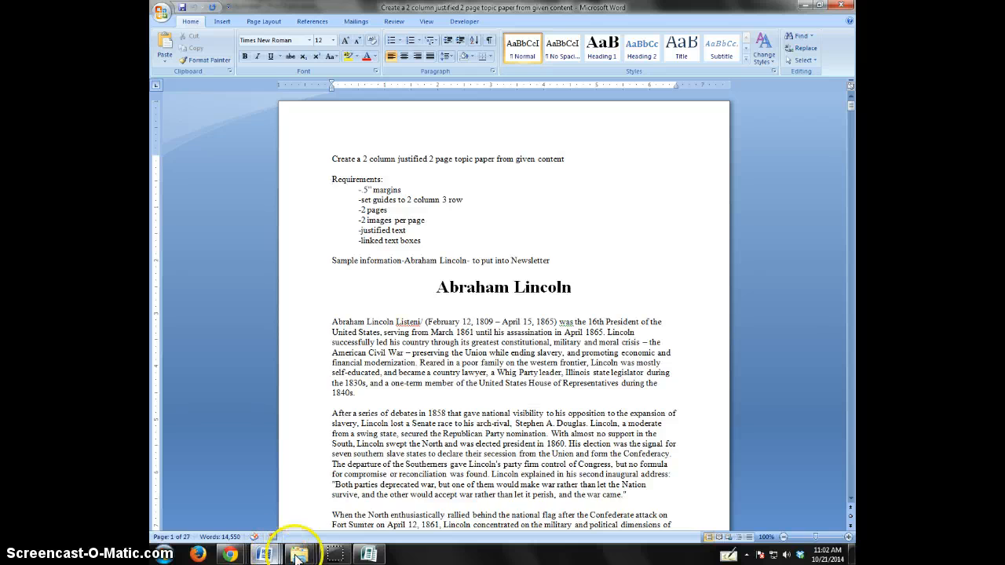
pyautogui.click(368, 555)
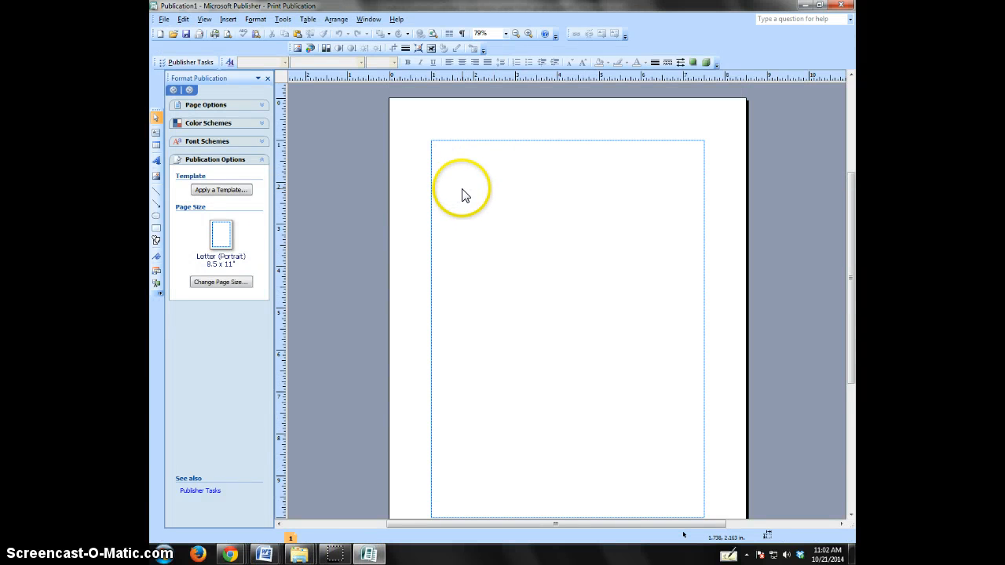
pyautogui.click(336, 19)
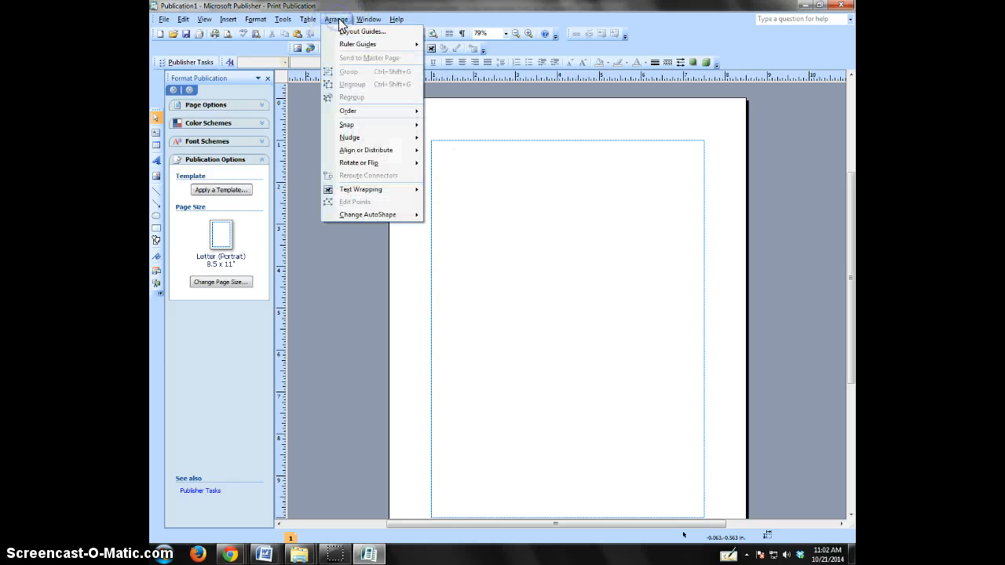
pyautogui.click(360, 32)
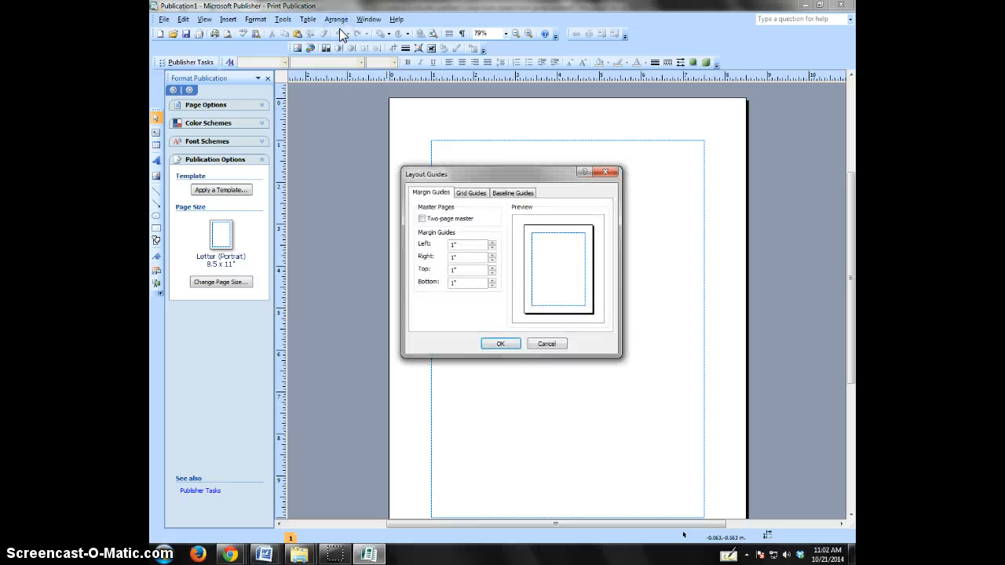
pyautogui.click(426, 244)
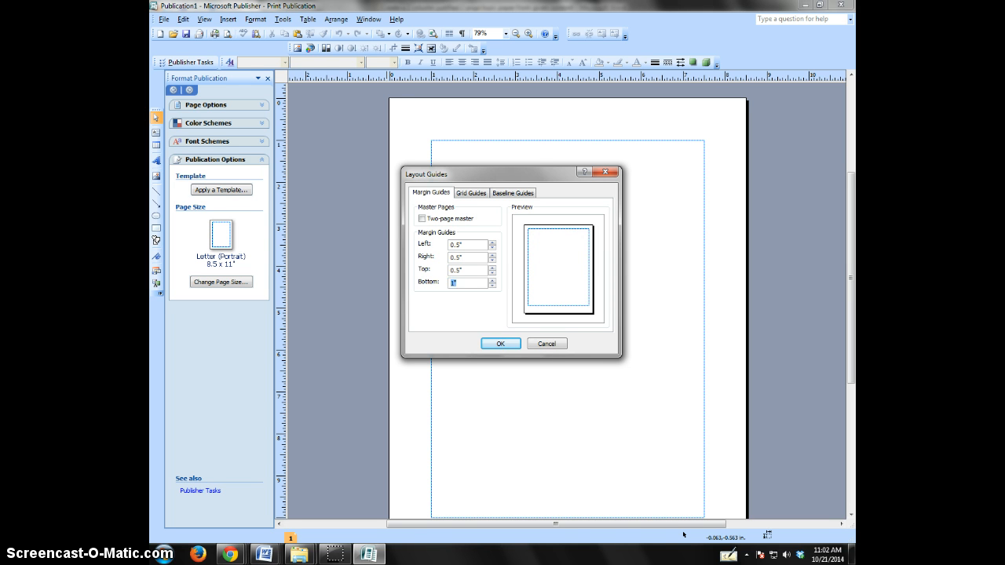
pyautogui.click(500, 343)
# Step: Check the guide requirement in the Word assignment document and set the publication's grid guides to 2 columns and 3 rows
pyautogui.click(338, 20)
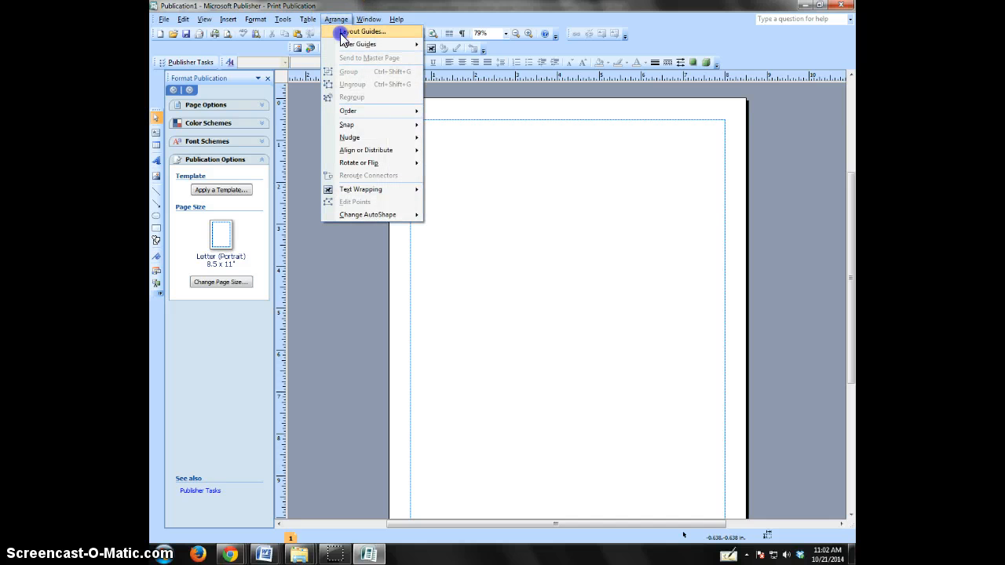
pyautogui.click(343, 33)
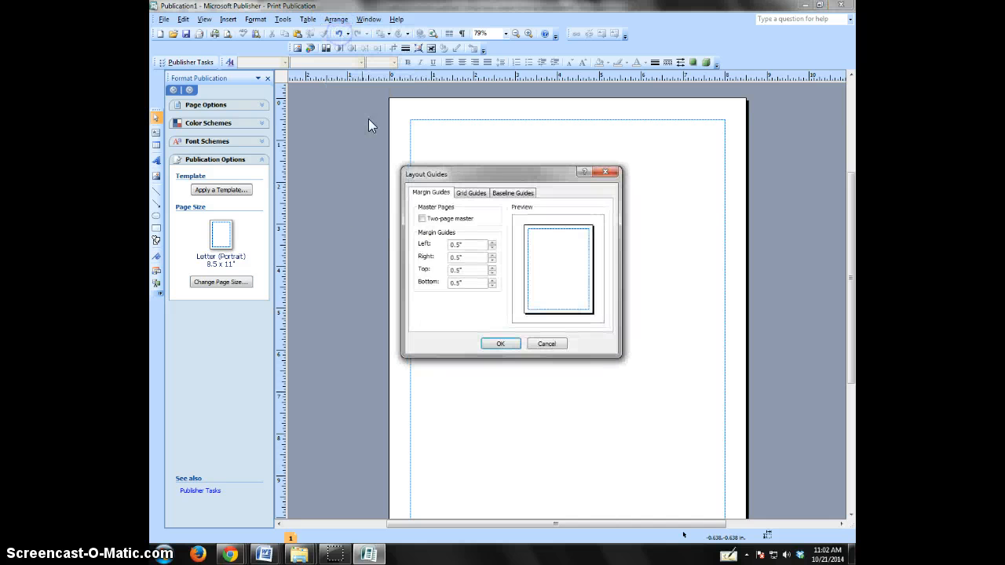
pyautogui.click(264, 554)
pyautogui.click(368, 518)
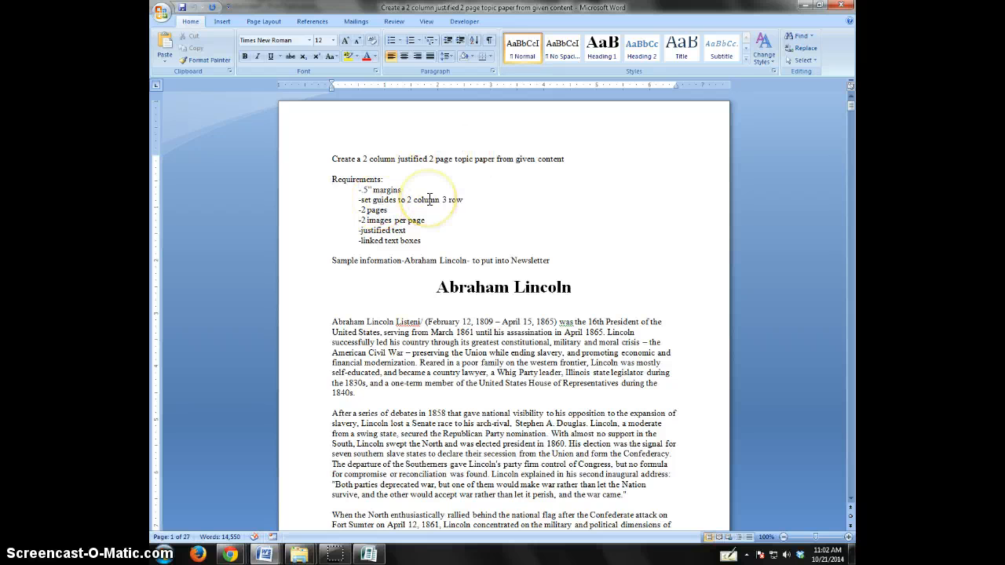
pyautogui.click(368, 555)
pyautogui.click(472, 193)
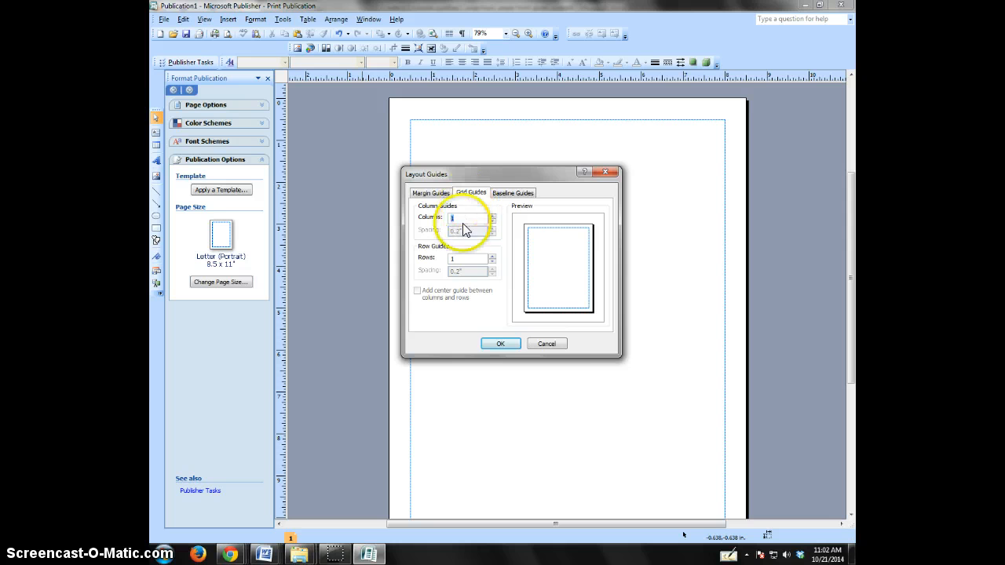
pyautogui.click(491, 215)
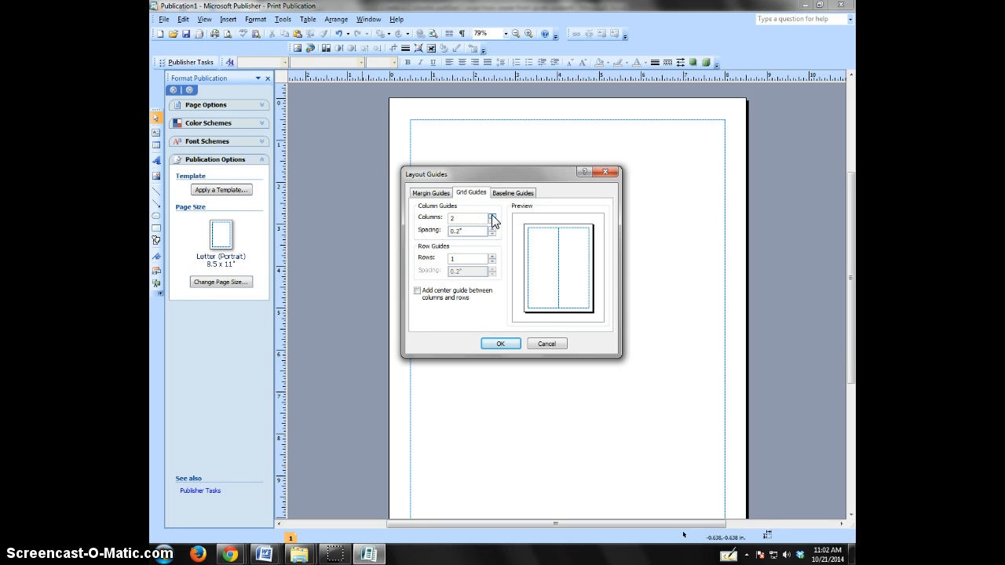
pyautogui.click(491, 256)
pyautogui.click(491, 256)
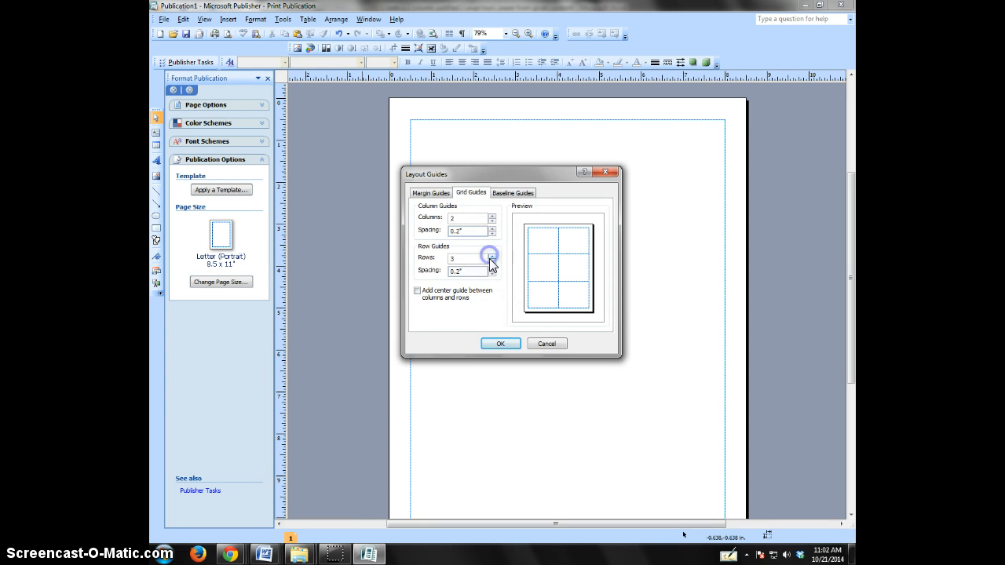
# Step: Recheck the requirements in the Word assignment document and apply the layout guides to the Publisher page
pyautogui.click(265, 554)
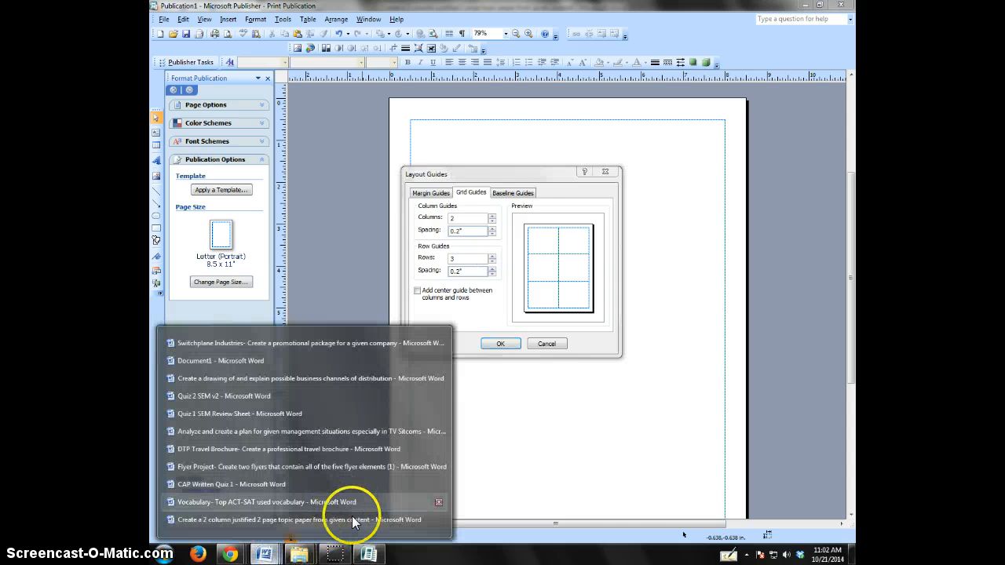
pyautogui.click(353, 520)
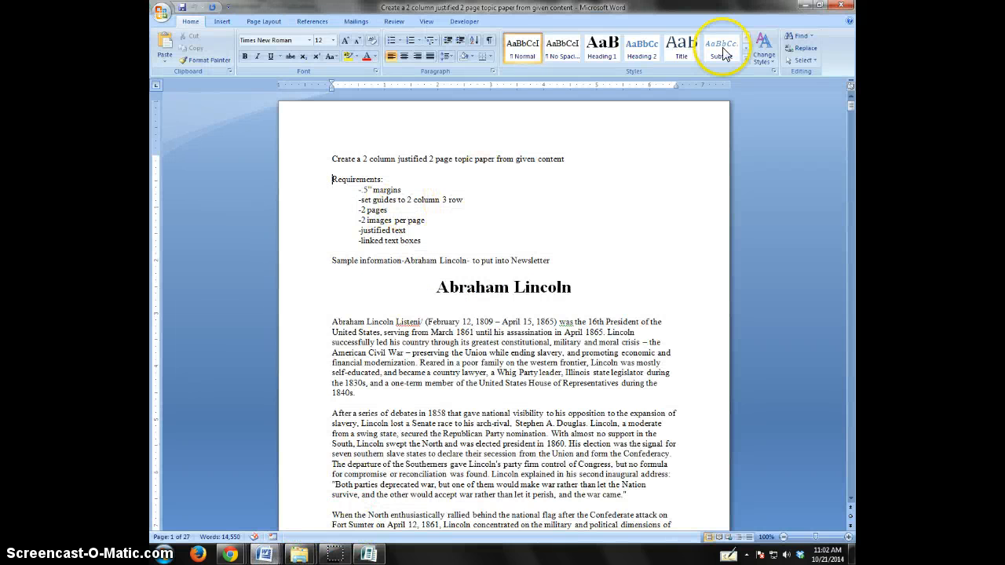
pyautogui.click(799, 7)
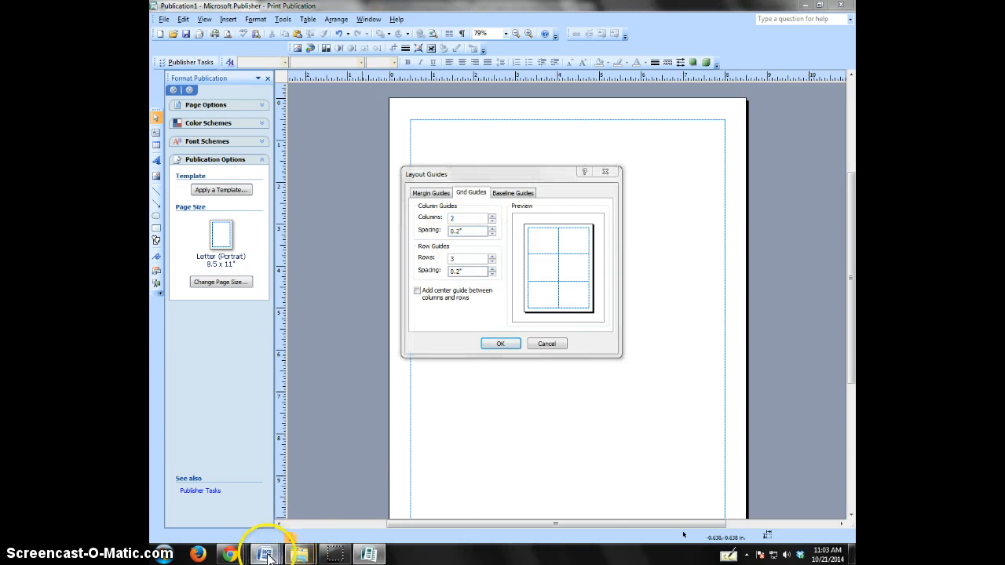
pyautogui.click(305, 554)
pyautogui.click(278, 521)
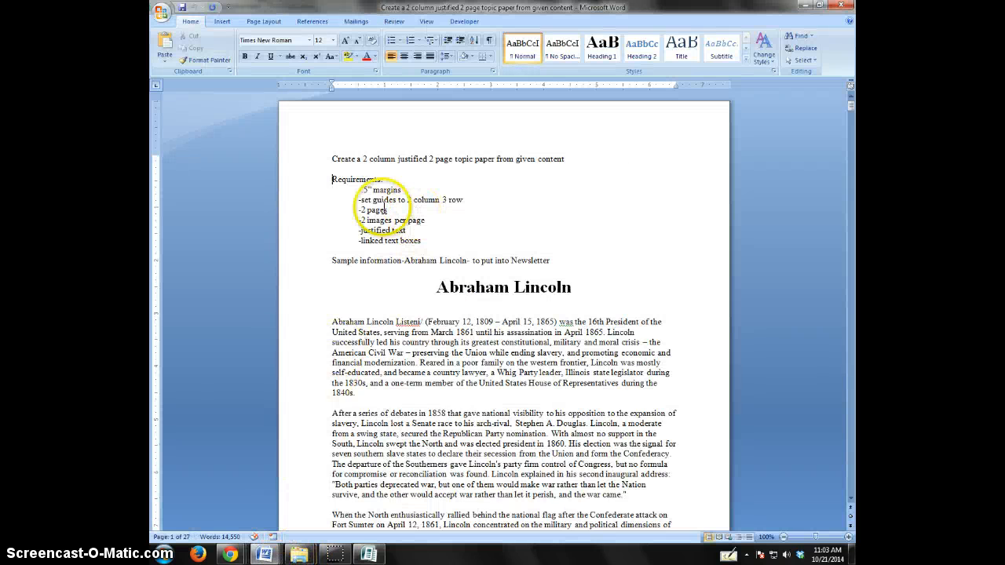
pyautogui.click(803, 5)
pyautogui.click(492, 340)
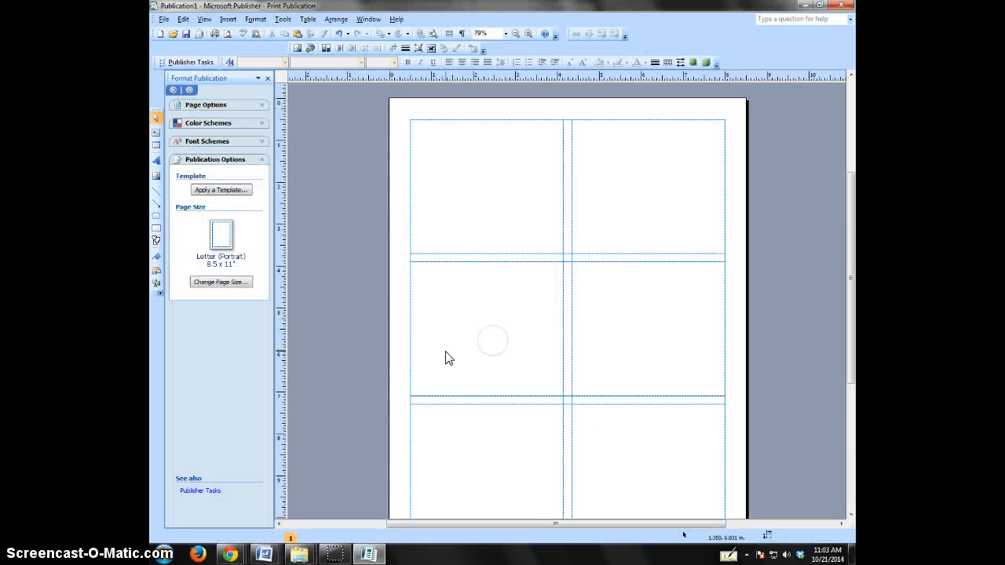
# Step: Review the requirements in Word again and draw a Publisher text box about 7.5 x 0.875 in across the page's top margin guide
pyautogui.scroll(-4, 460, 287)
pyautogui.scroll(3, 510, 275)
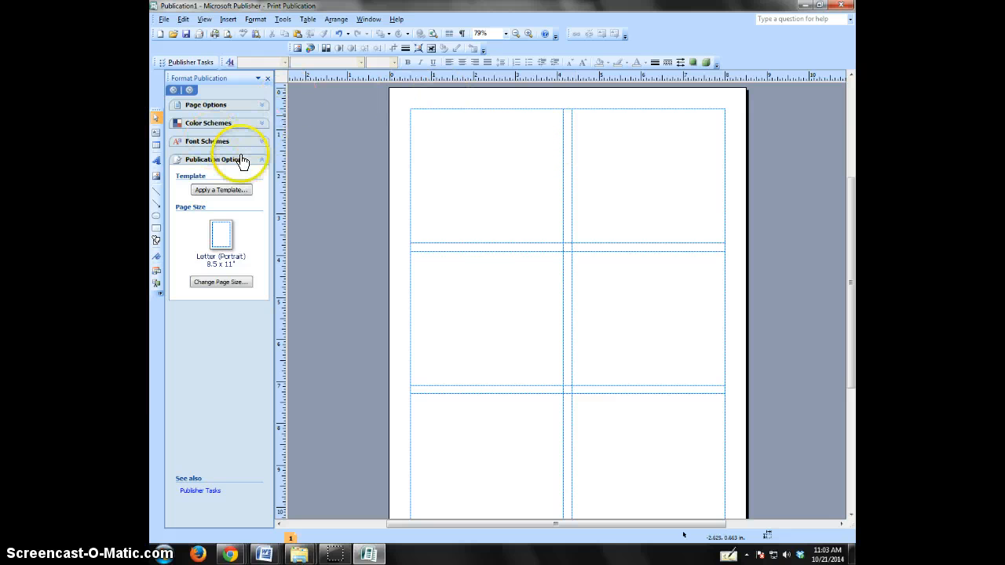
pyautogui.click(801, 7)
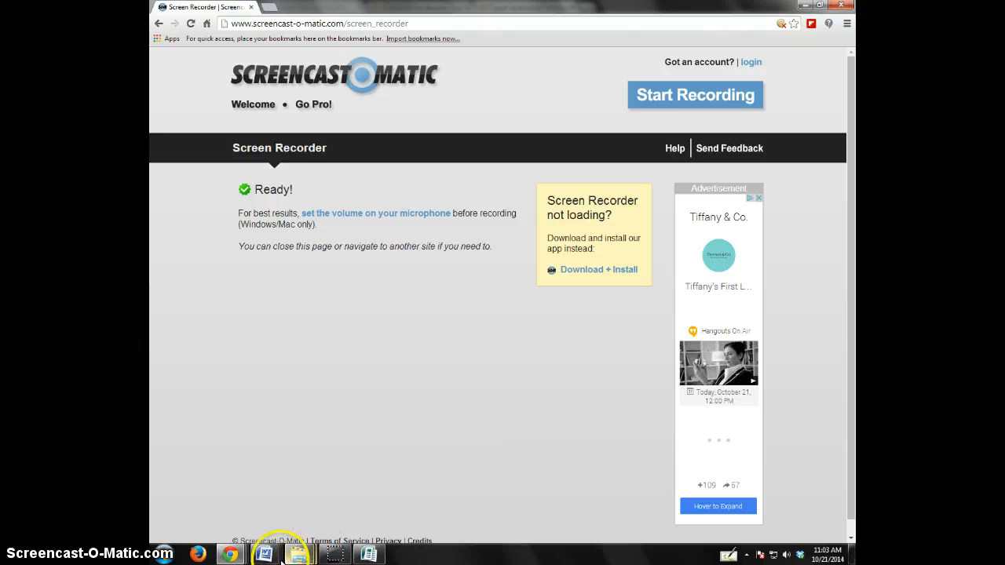
pyautogui.moveTo(275, 544)
pyautogui.click(289, 515)
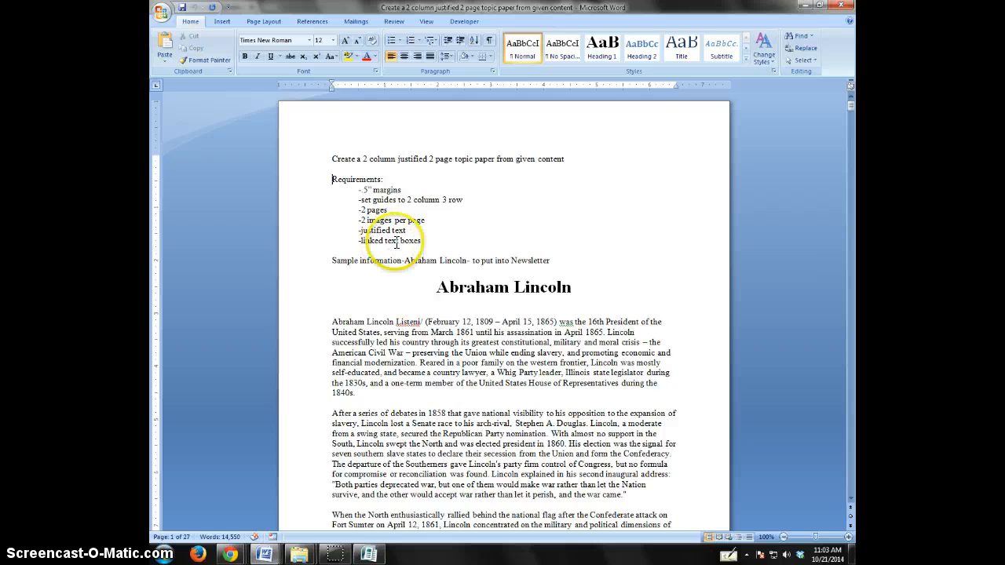
pyautogui.click(804, 6)
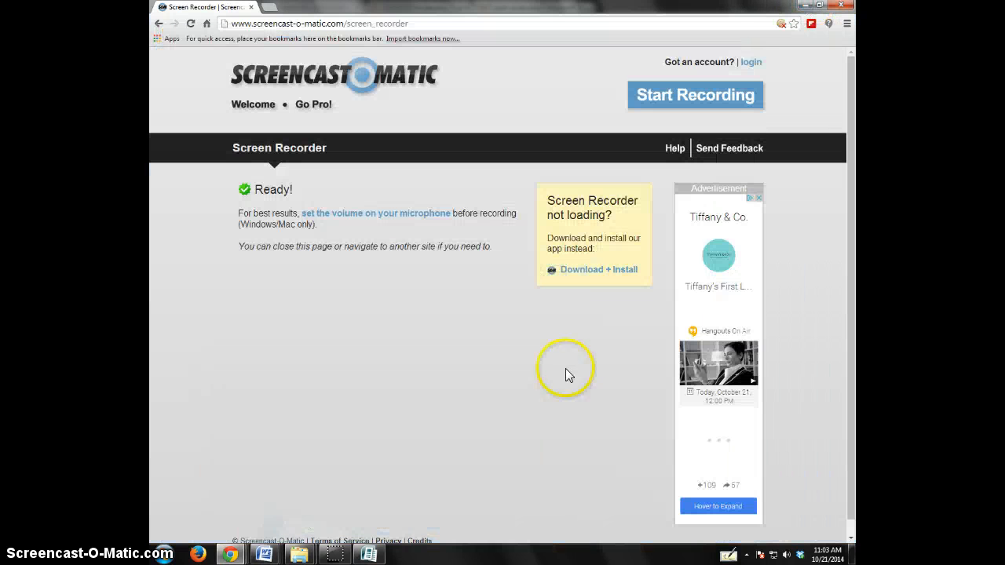
pyautogui.click(379, 550)
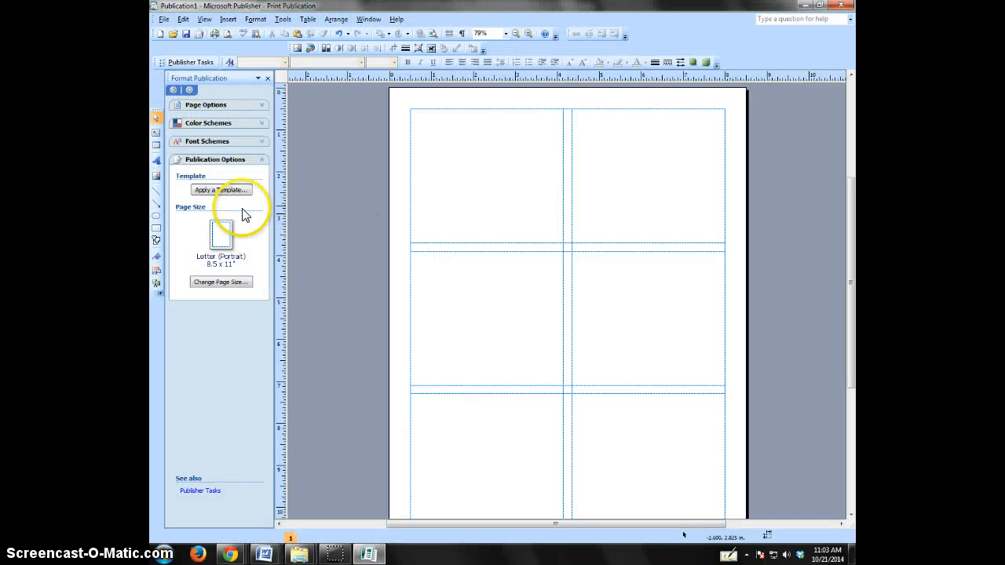
pyautogui.click(156, 134)
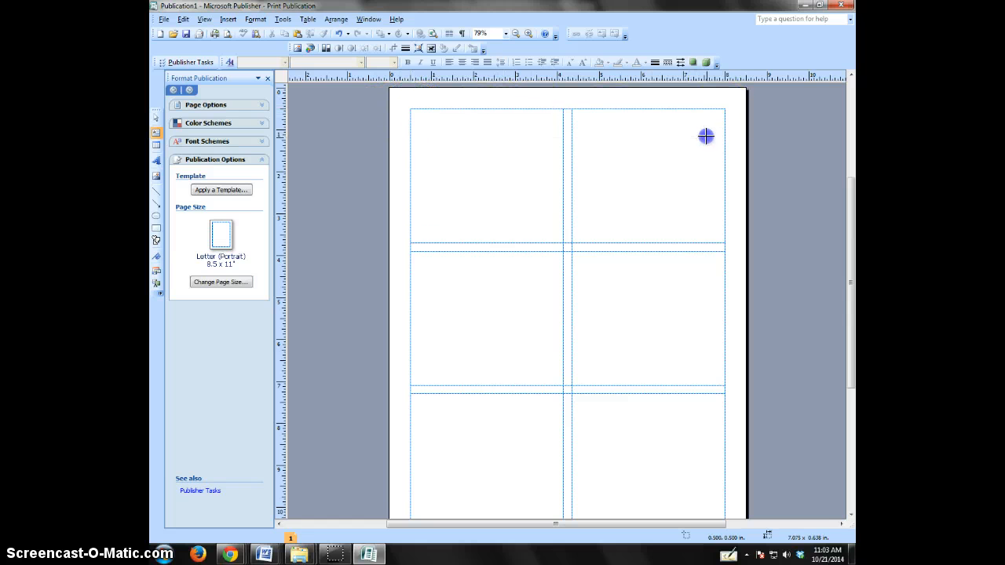
pyautogui.moveTo(709, 143); pyautogui.dragTo(724, 145)
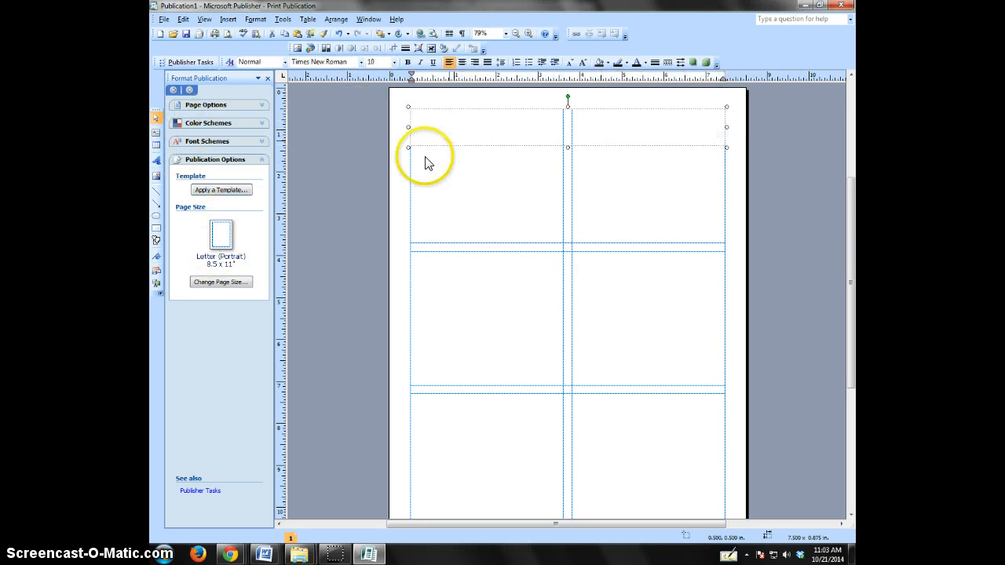
# Step: Copy the Abraham Lincoln title from the Word assignment into the Publisher header text box and shorten the box to about 0.5 in high
pyautogui.click(266, 553)
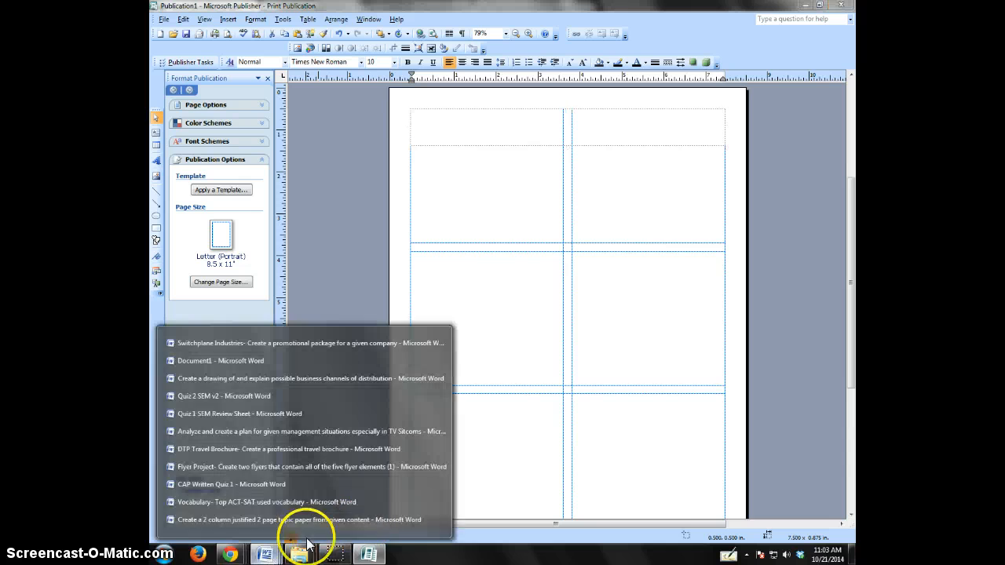
pyautogui.click(381, 521)
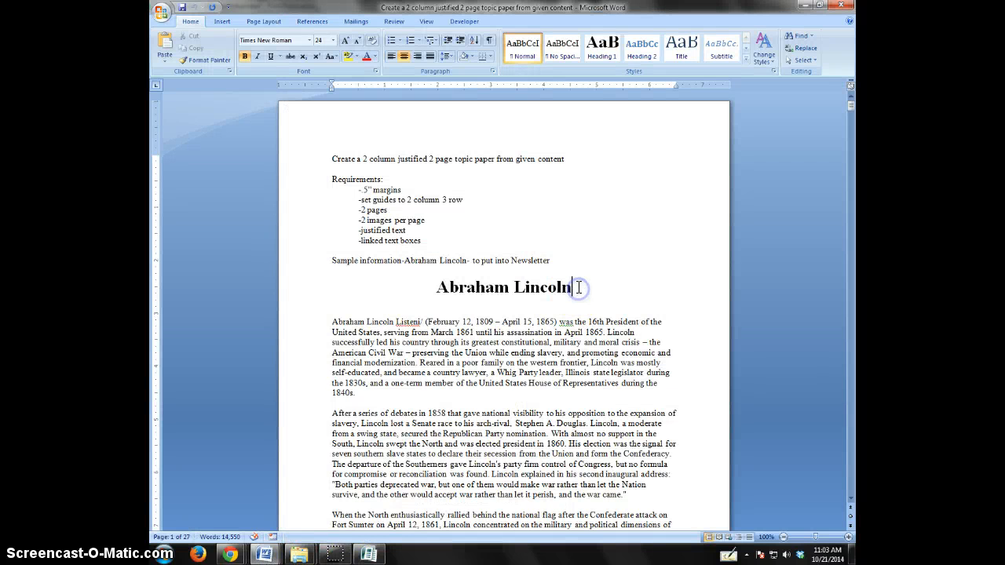
pyautogui.moveTo(581, 287); pyautogui.dragTo(432, 292)
pyautogui.rightClick(503, 288)
pyautogui.click(523, 302)
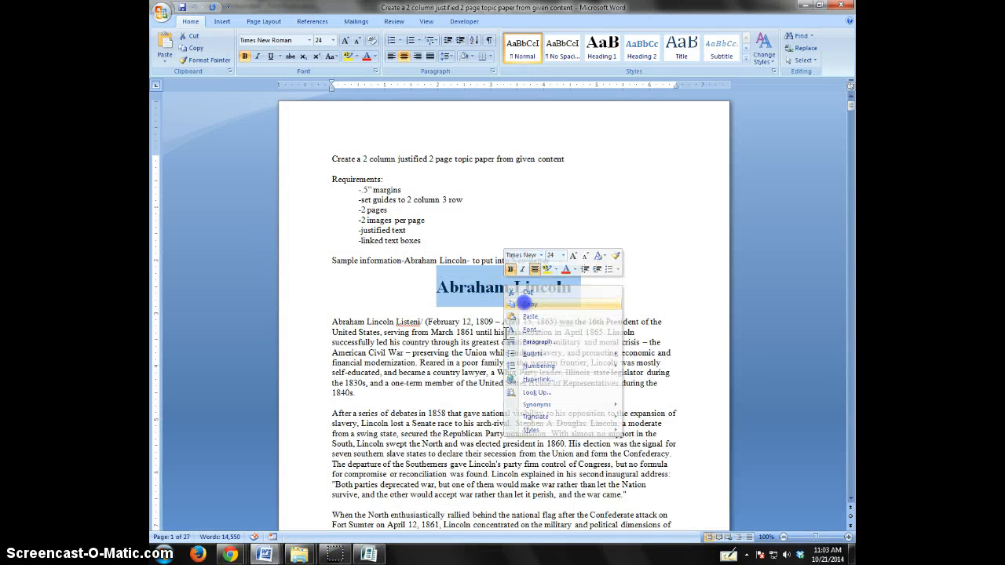
pyautogui.click(369, 555)
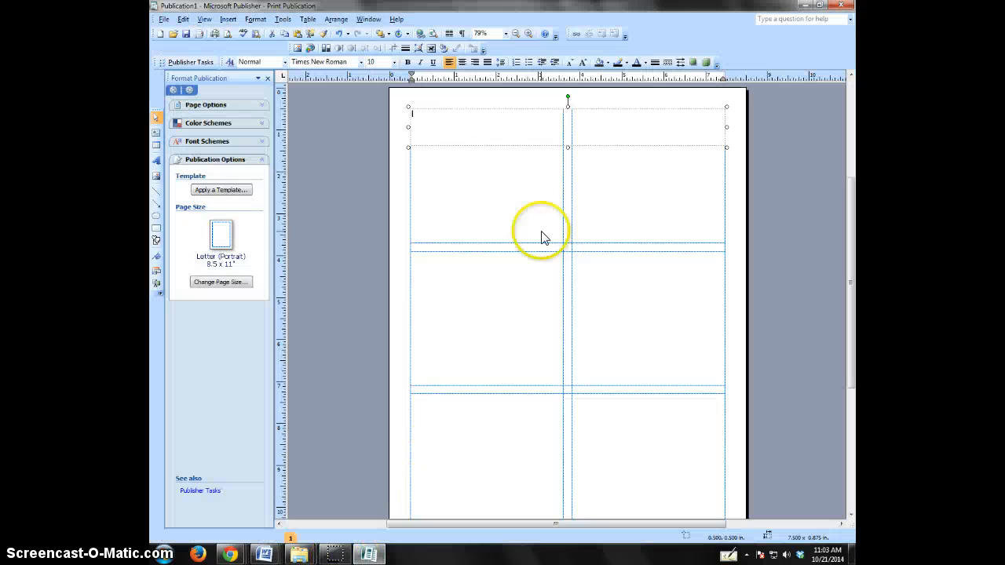
pyautogui.rightClick(452, 129)
pyautogui.click(482, 161)
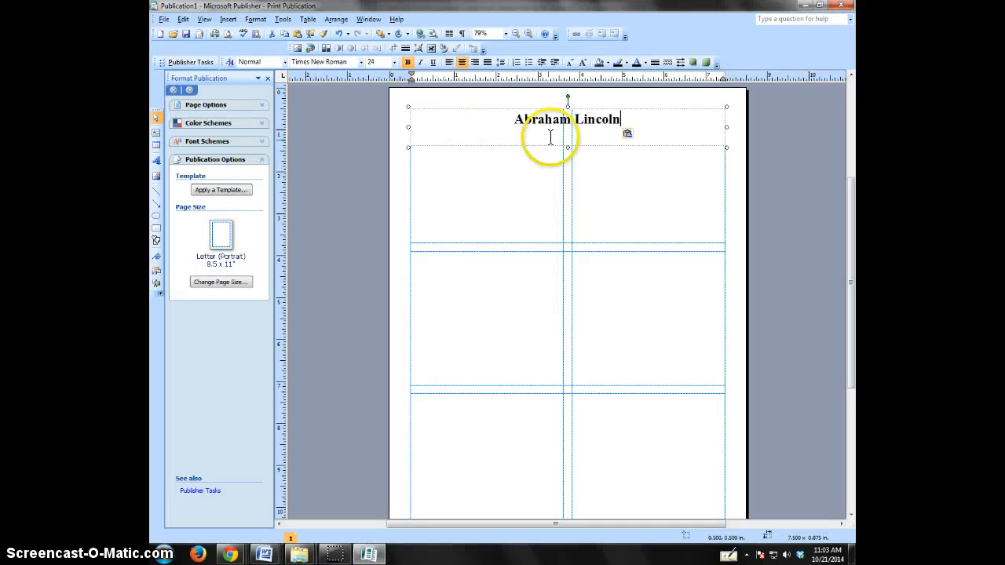
pyautogui.moveTo(566, 146); pyautogui.dragTo(567, 132)
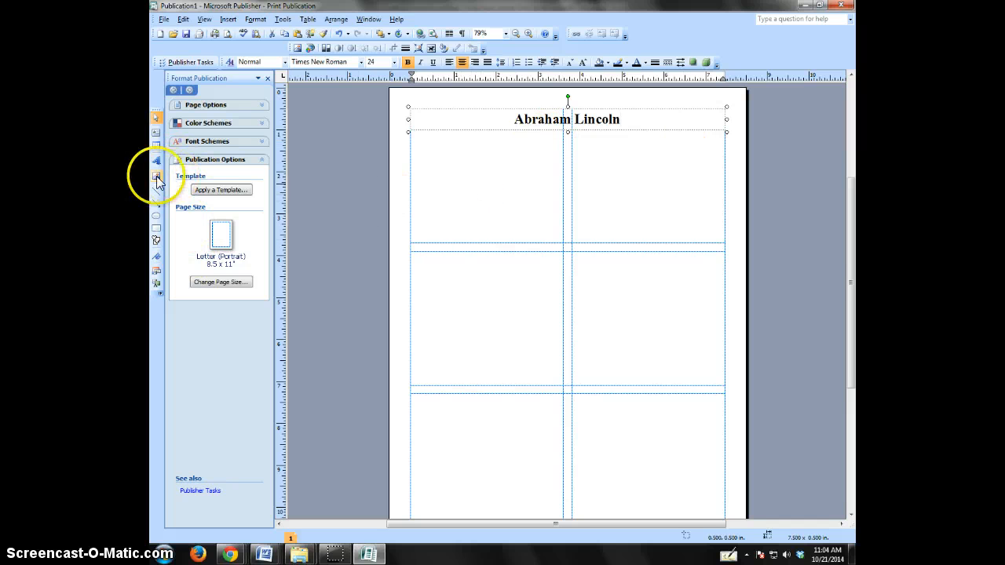
# Step: Undock the Objects toolbar and dock it back along the window's edge
pyautogui.scroll(-1, 204, 182)
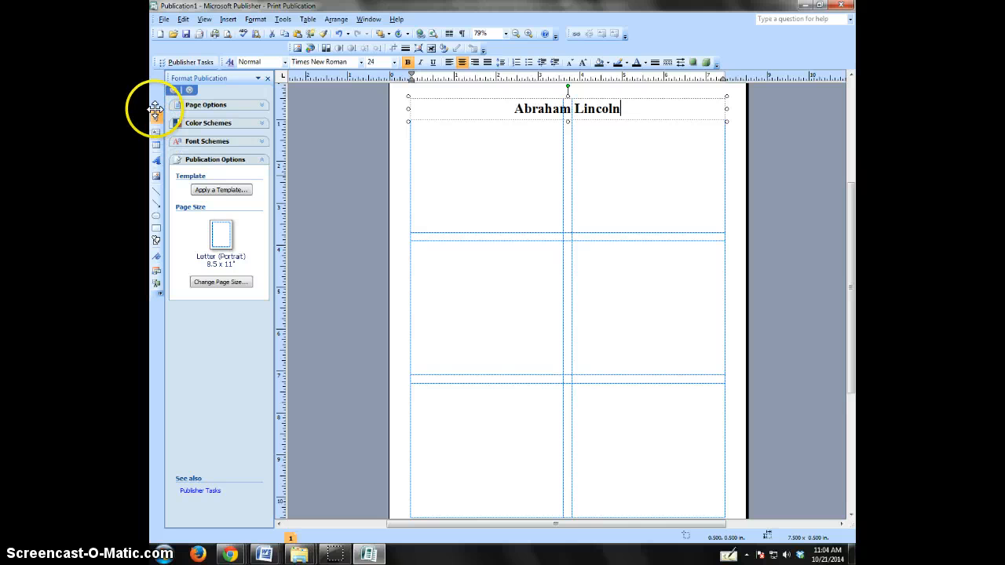
pyautogui.moveTo(156, 109); pyautogui.dragTo(187, 11)
pyautogui.moveTo(195, 50); pyautogui.dragTo(181, 147)
pyautogui.moveTo(161, 146); pyautogui.dragTo(158, 118)
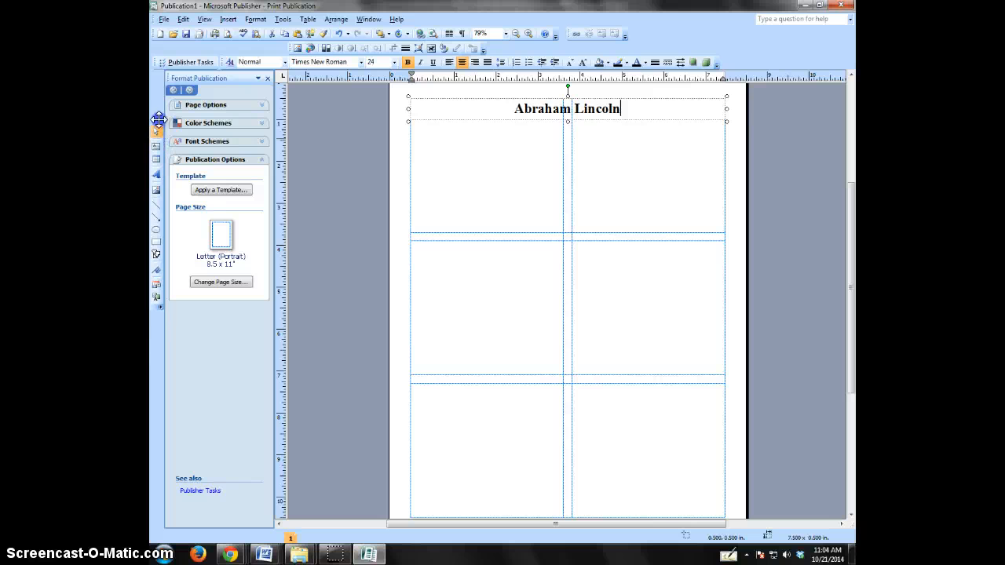
# Step: Check which toolbars are enabled in Publisher, then close the list without changing any
pyautogui.click(209, 21)
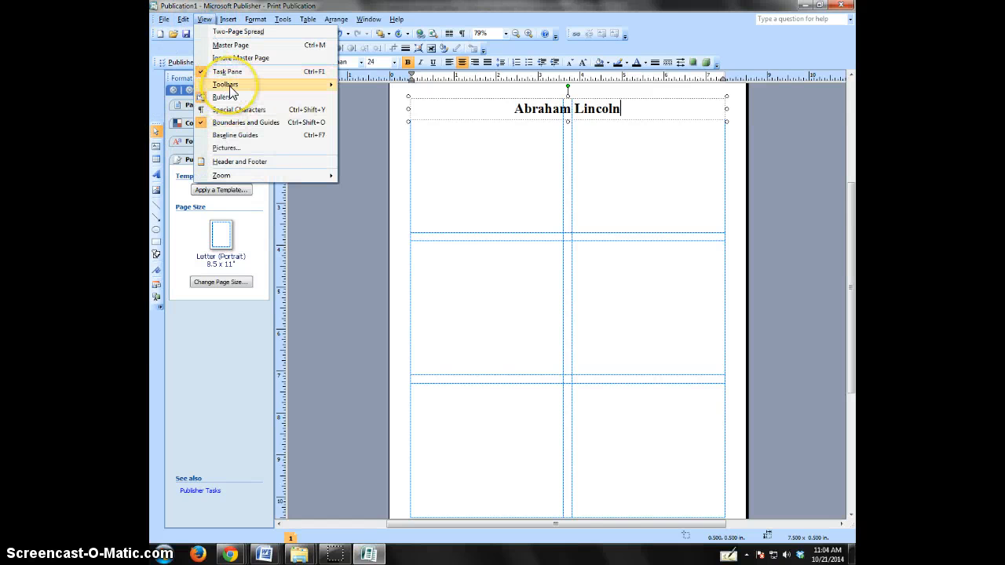
pyautogui.moveTo(229, 87)
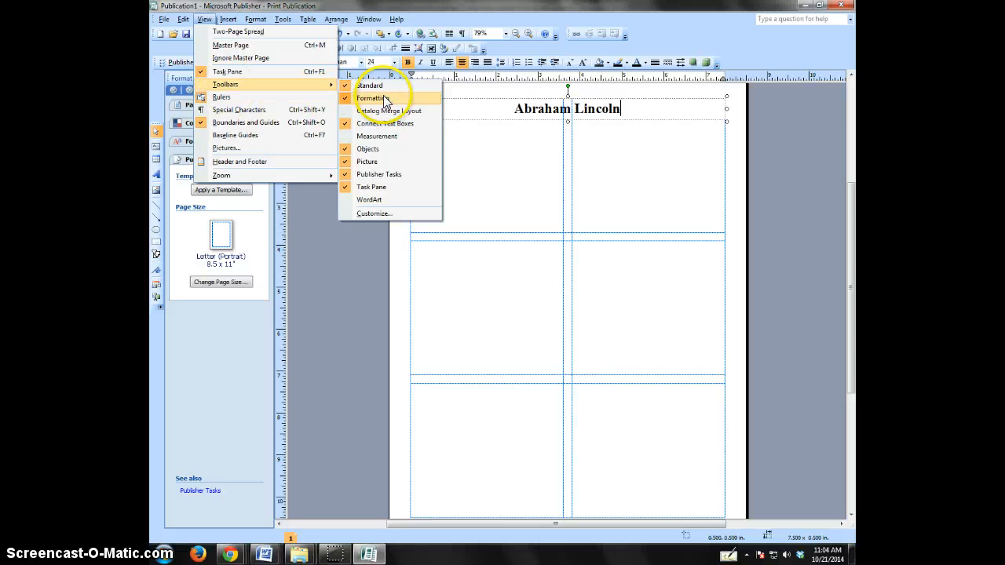
pyautogui.click(205, 18)
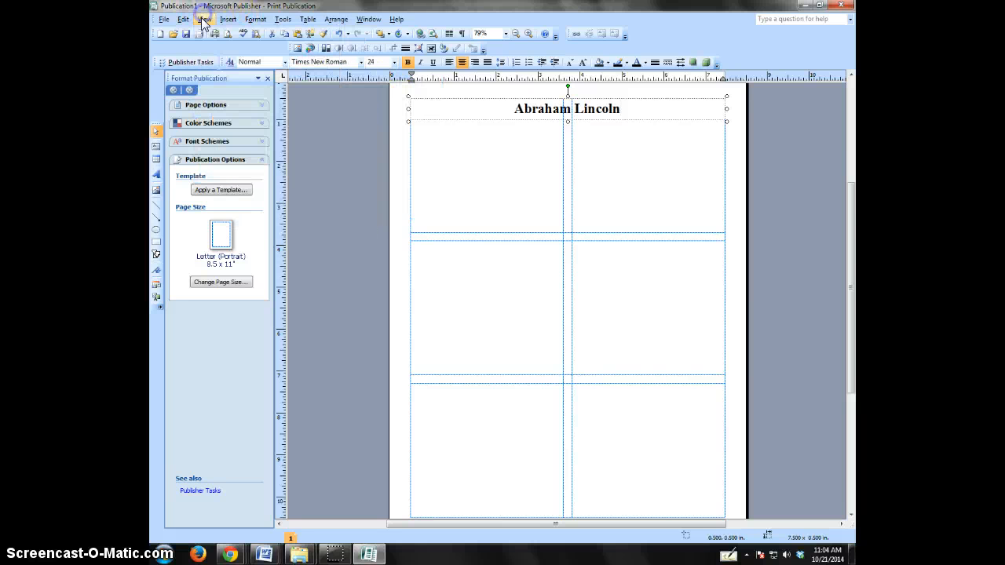
# Step: Draw a text box about 3.65 x 9.375 in below the title, filling the left column of page 1
pyautogui.click(156, 147)
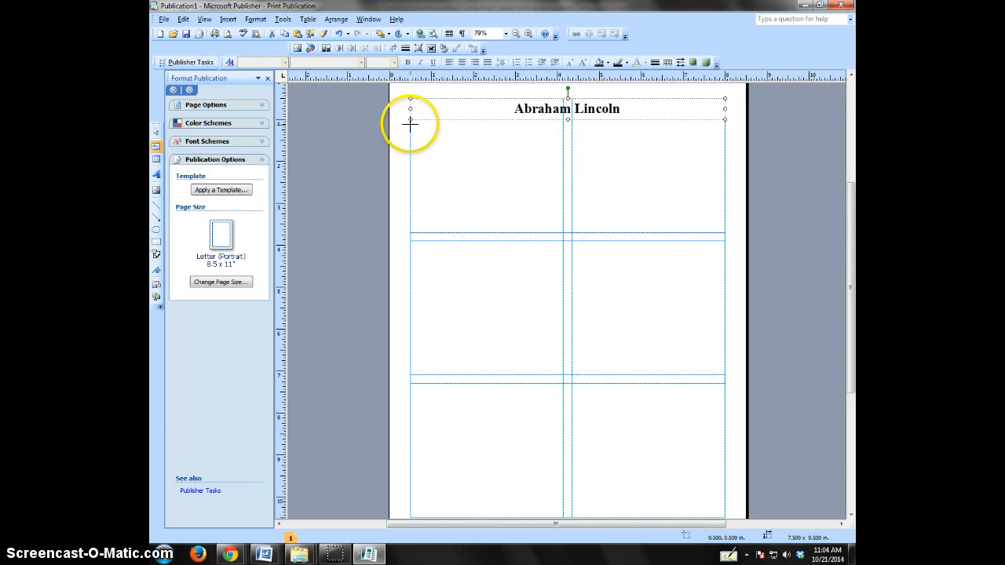
pyautogui.moveTo(410, 123); pyautogui.dragTo(562, 475)
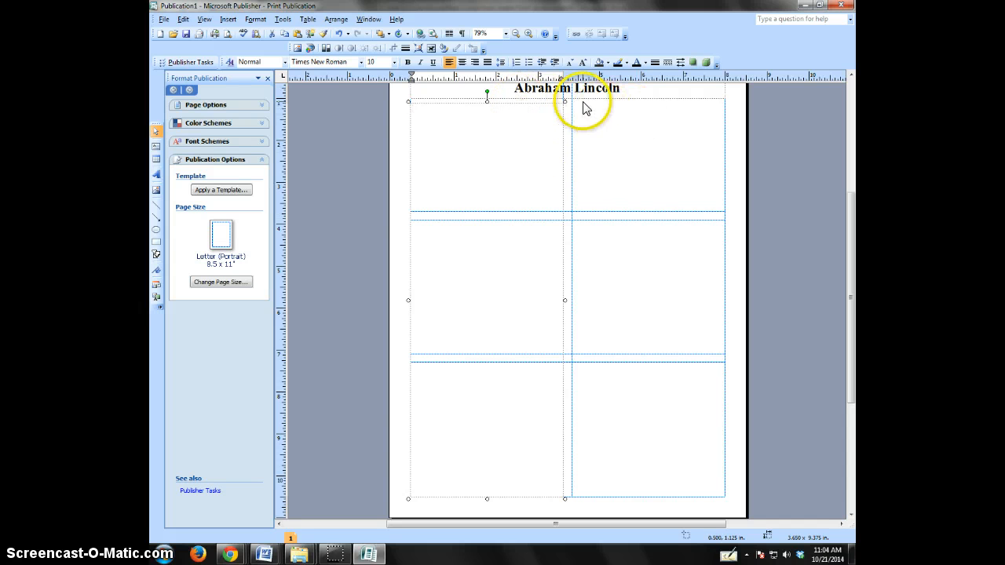
pyautogui.click(475, 111)
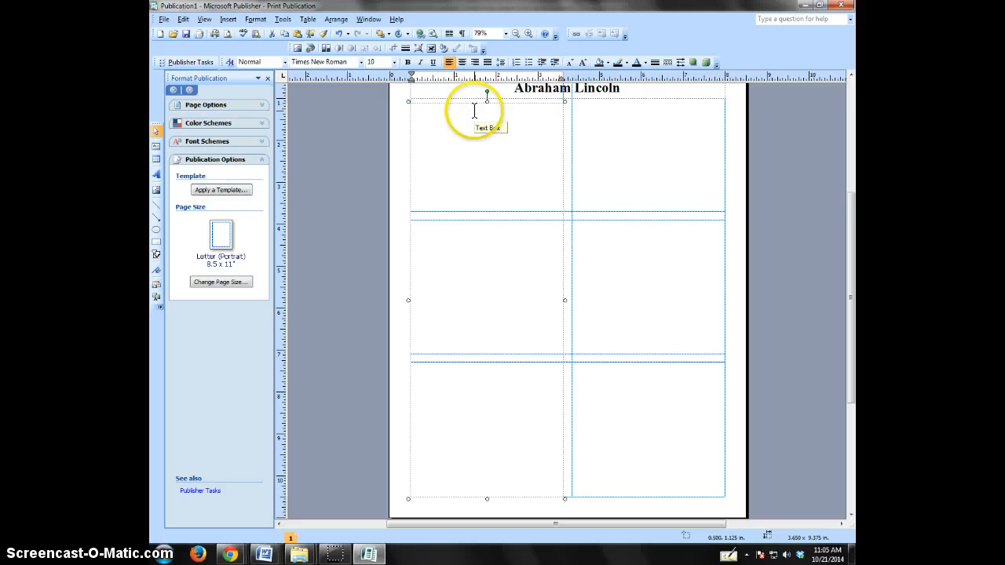
# Step: Duplicate the left column's text box and align the copy with the right column guides of page 1
pyautogui.click(518, 104)
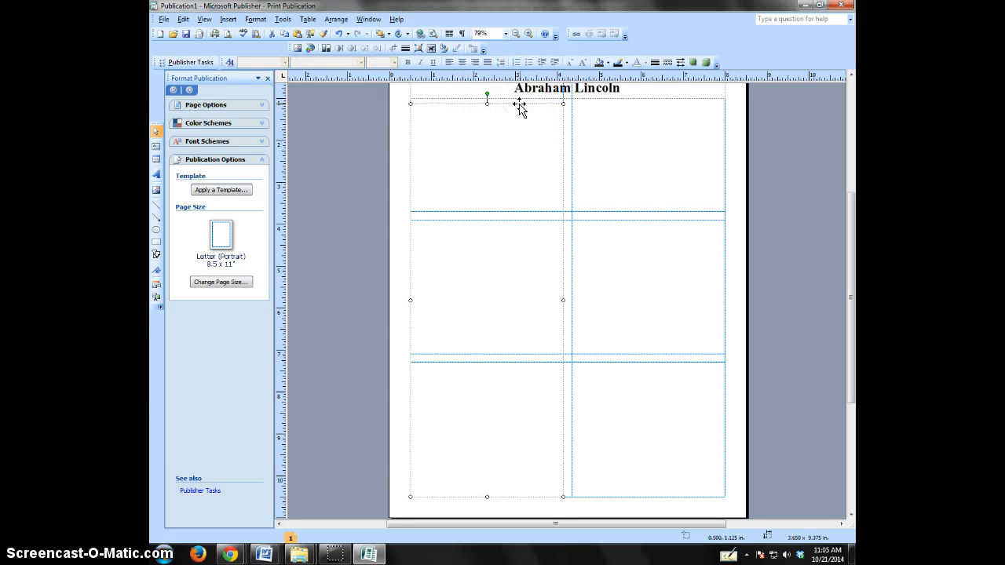
pyautogui.click(595, 141)
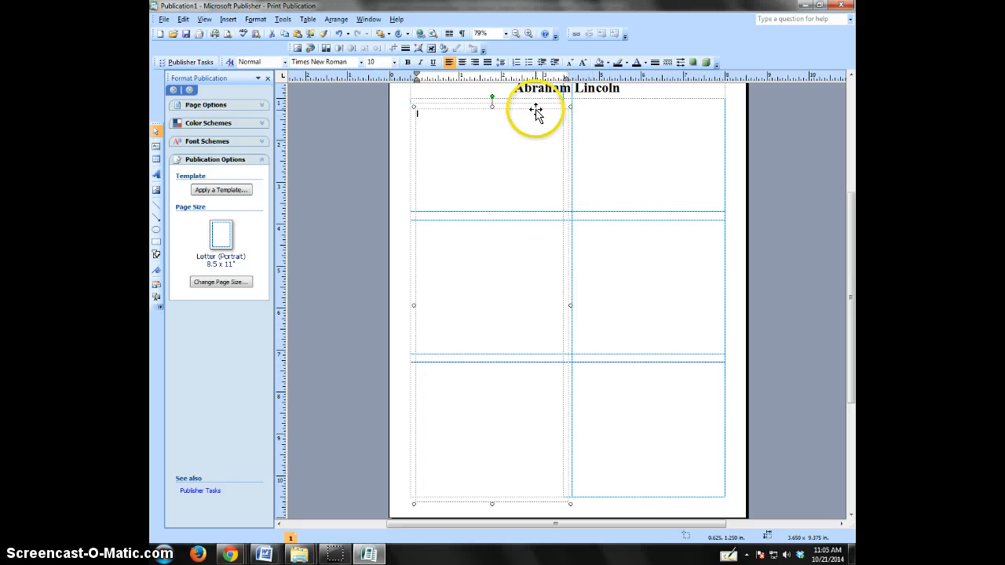
pyautogui.moveTo(536, 108); pyautogui.dragTo(693, 102)
pyautogui.click(672, 148)
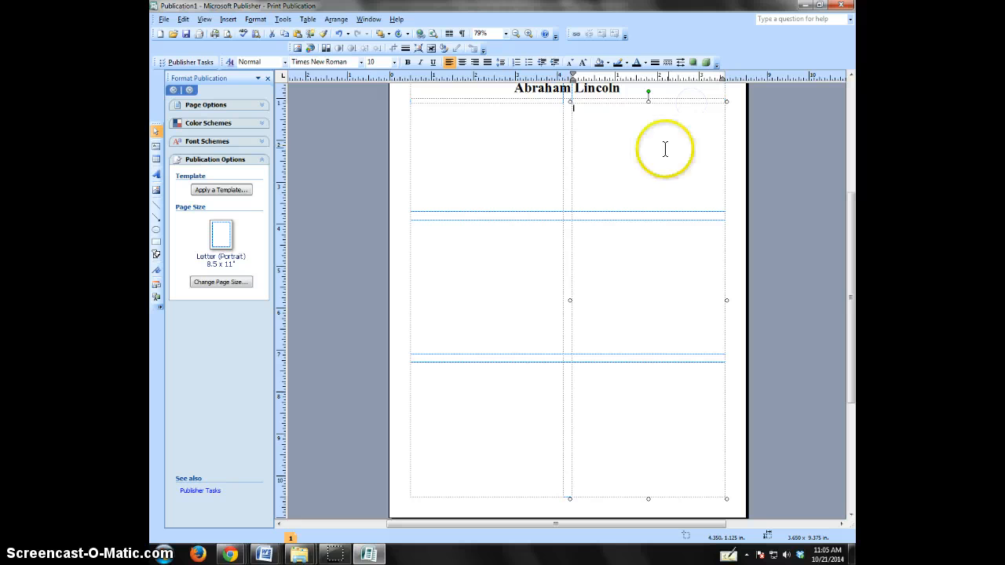
pyautogui.click(612, 200)
pyautogui.click(488, 310)
pyautogui.click(591, 293)
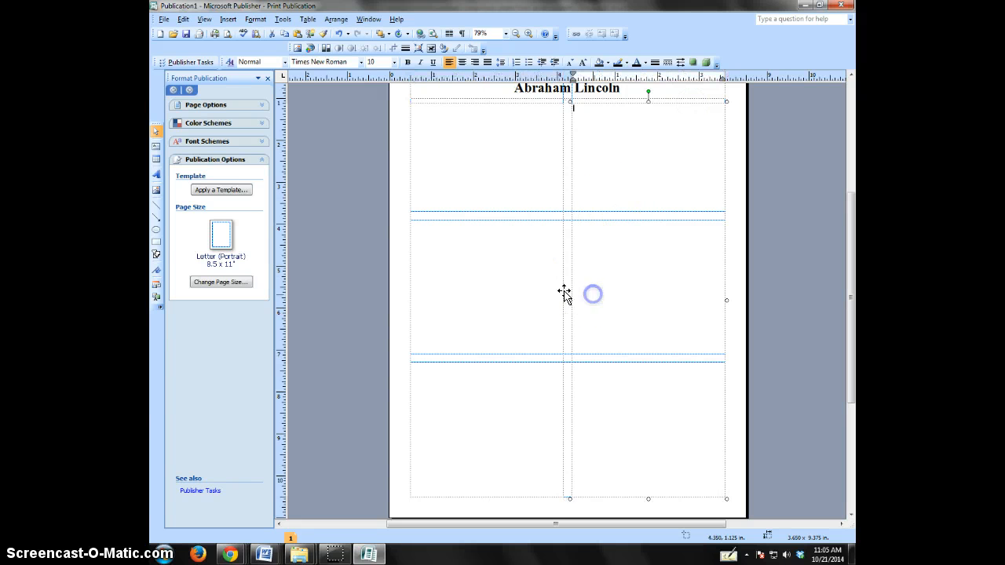
pyautogui.click(473, 270)
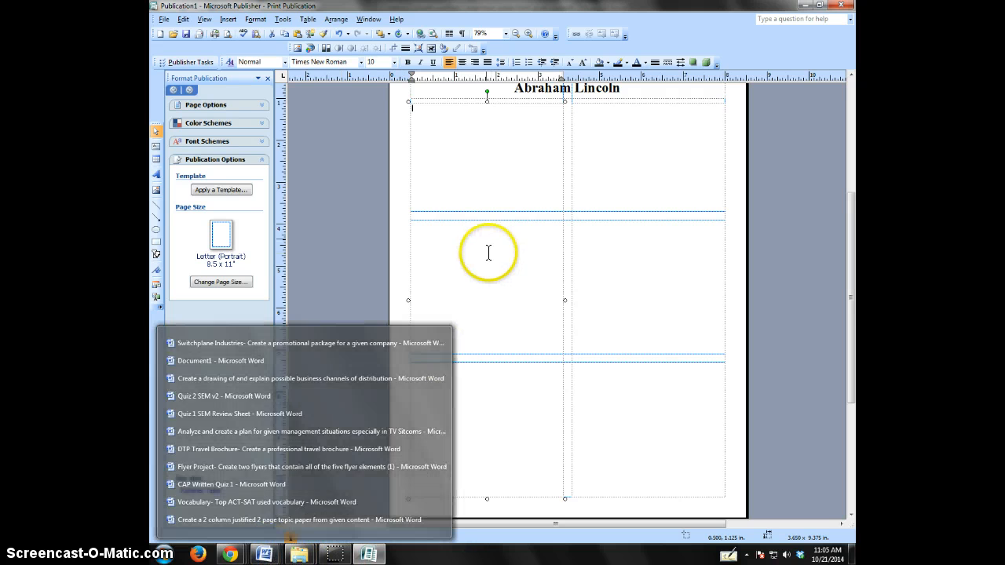
# Step: Insert 1 blank page after the current page and go to page 2
pyautogui.click(227, 18)
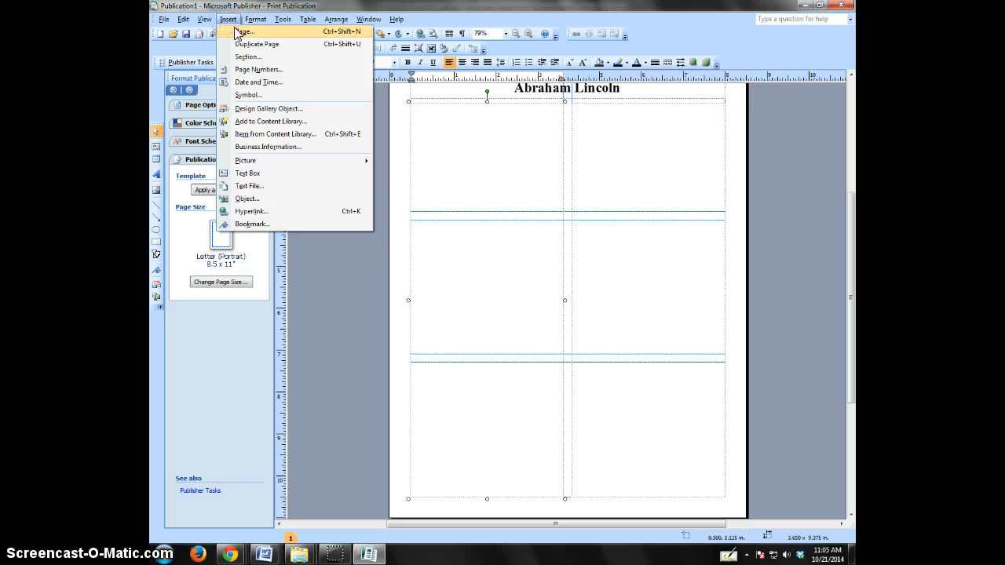
pyautogui.click(241, 32)
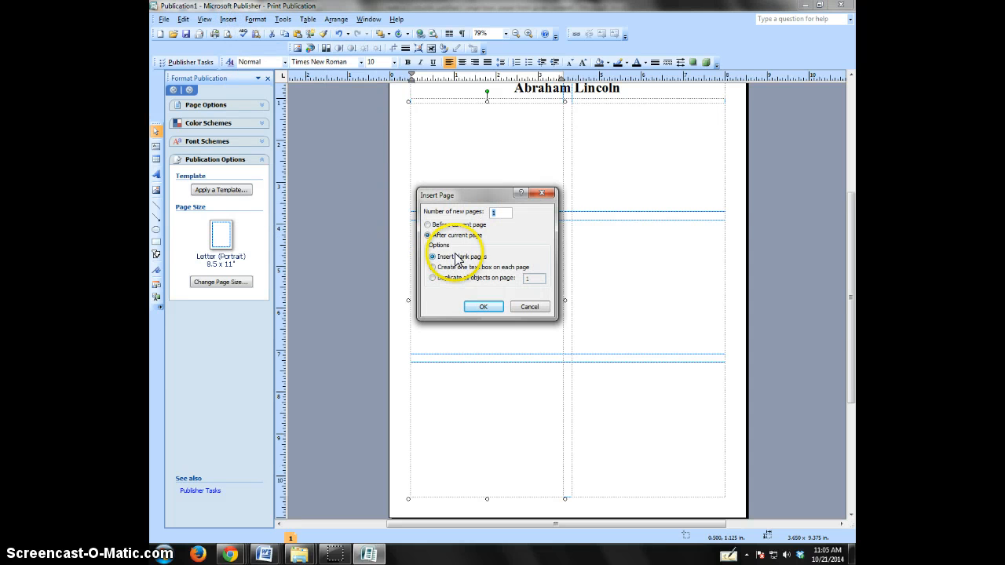
pyautogui.click(482, 307)
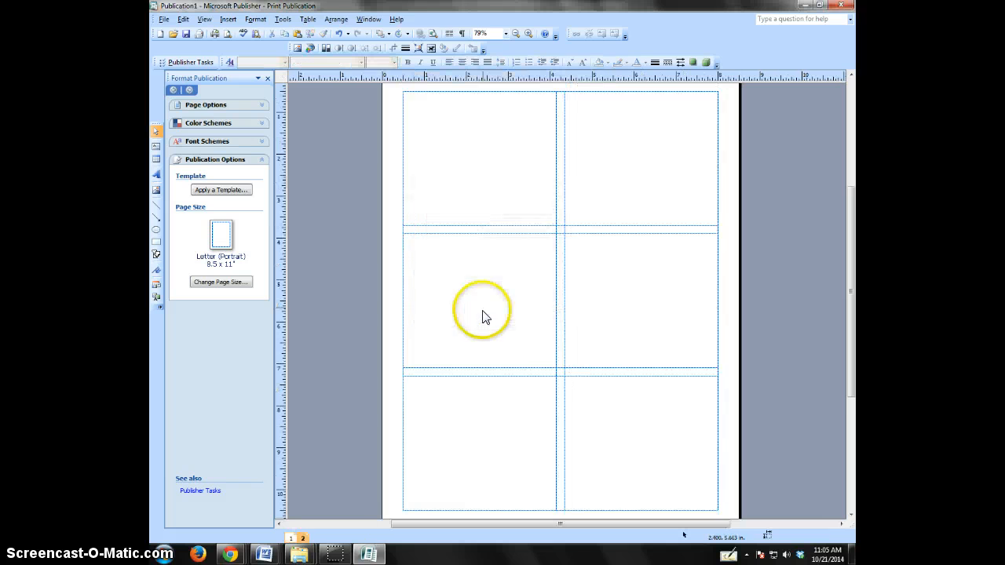
pyautogui.click(291, 539)
pyautogui.click(302, 538)
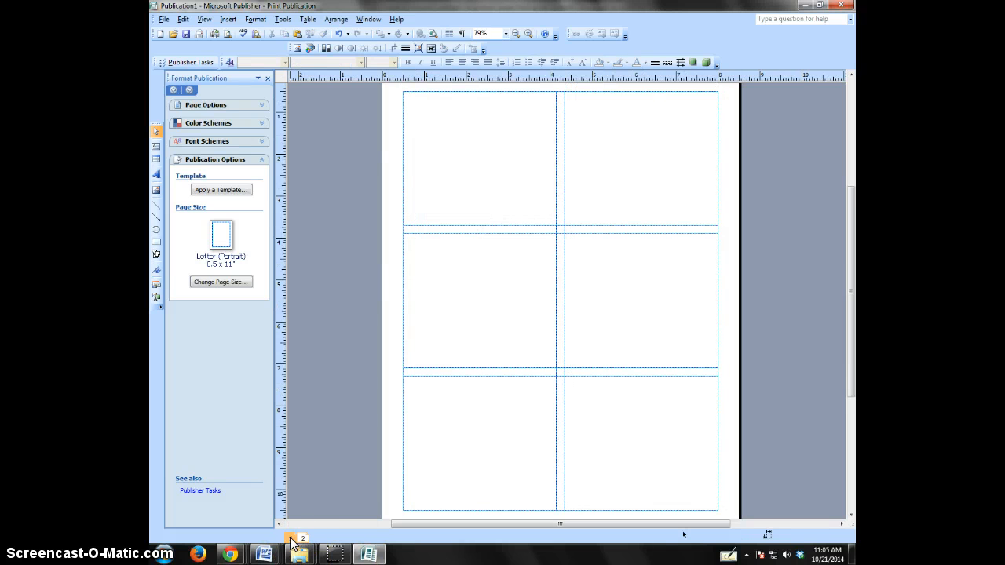
pyautogui.click(301, 538)
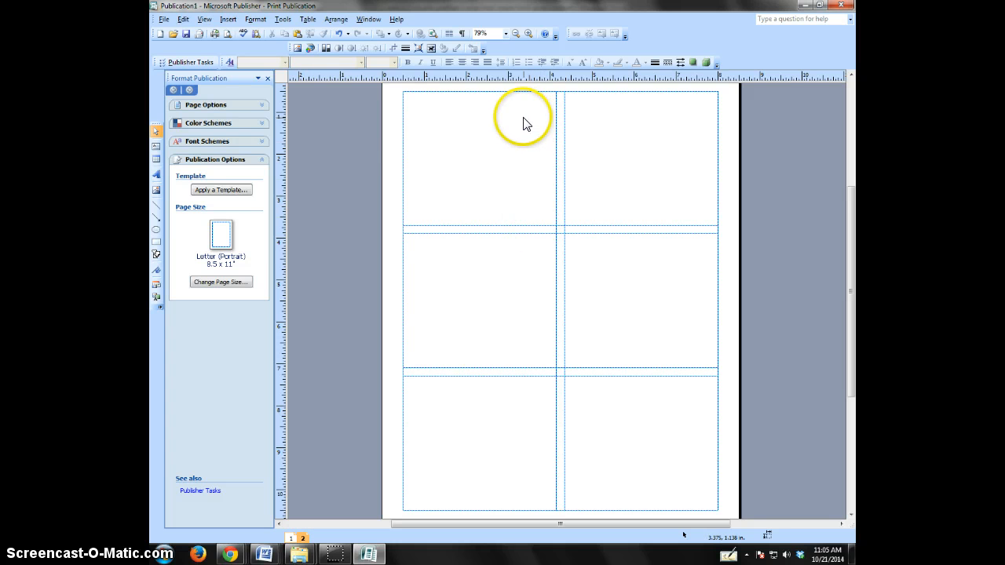
# Step: Draw a text box about 3.65 x 10 in filling the left column of page 2 between the margin guides
pyautogui.click(155, 147)
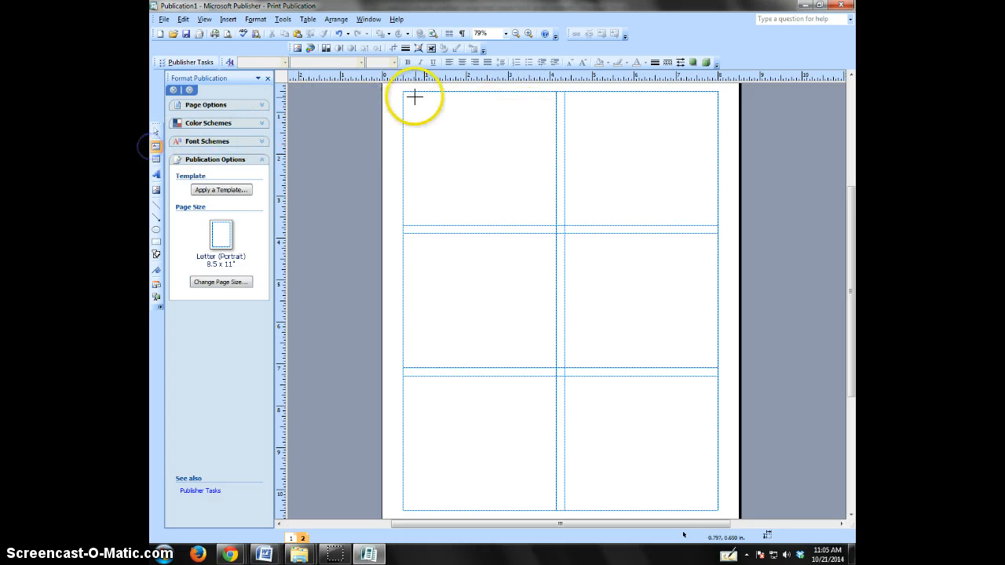
pyautogui.moveTo(402, 91); pyautogui.dragTo(493, 181)
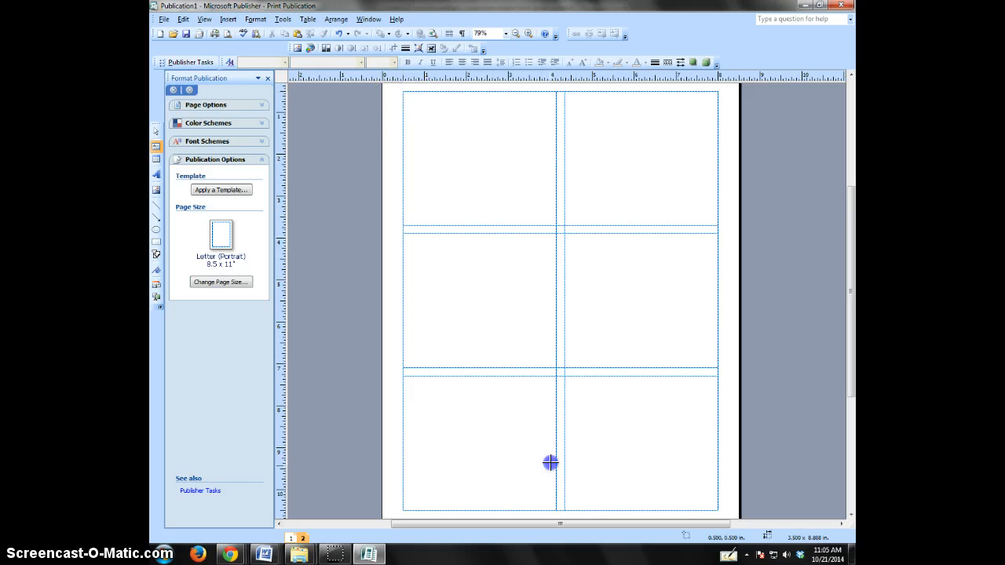
pyautogui.moveTo(549, 462); pyautogui.dragTo(556, 510)
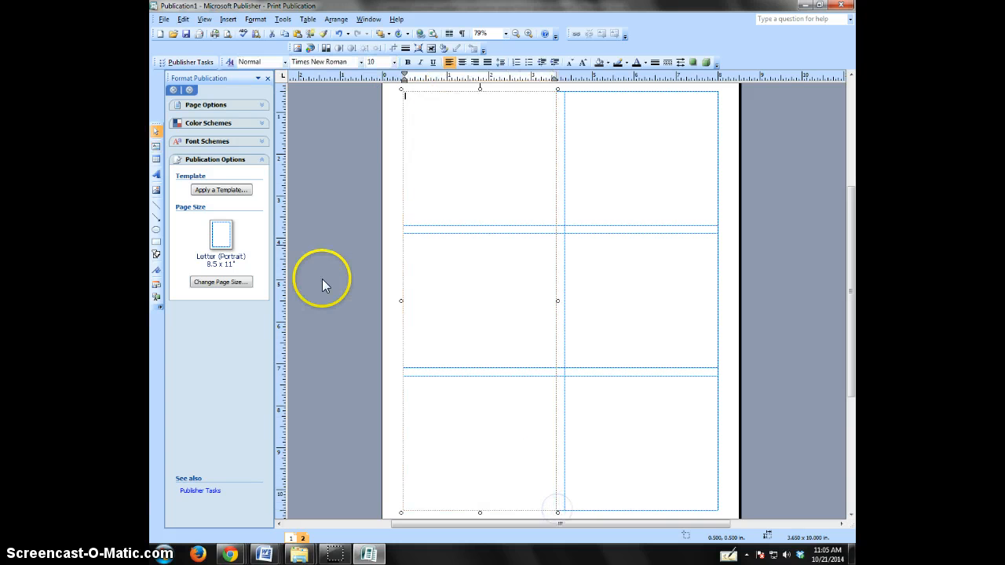
# Step: Draw a second text box about 3.65 x 10 in along the right column guides of page 2
pyautogui.click(154, 145)
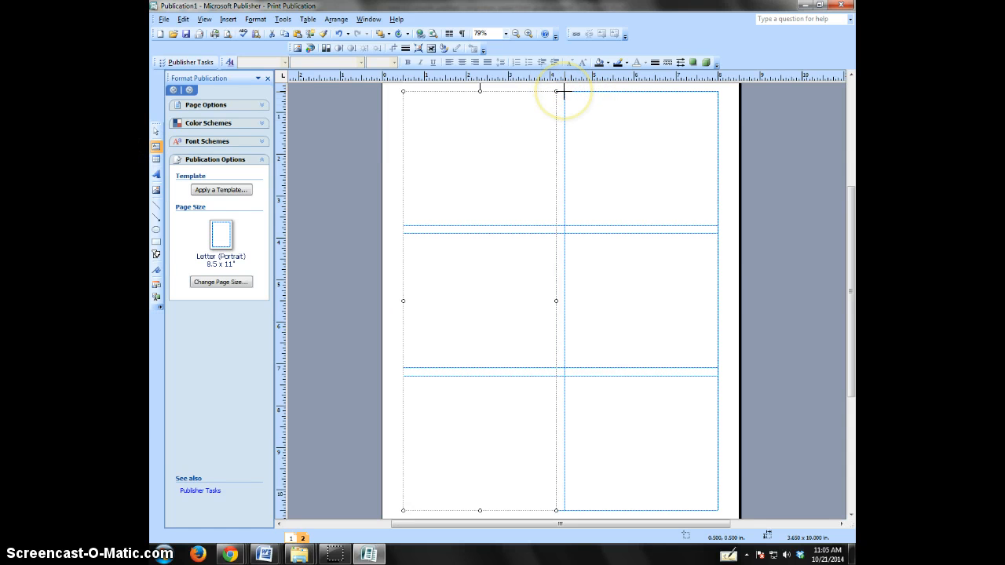
pyautogui.moveTo(564, 91); pyautogui.dragTo(717, 510)
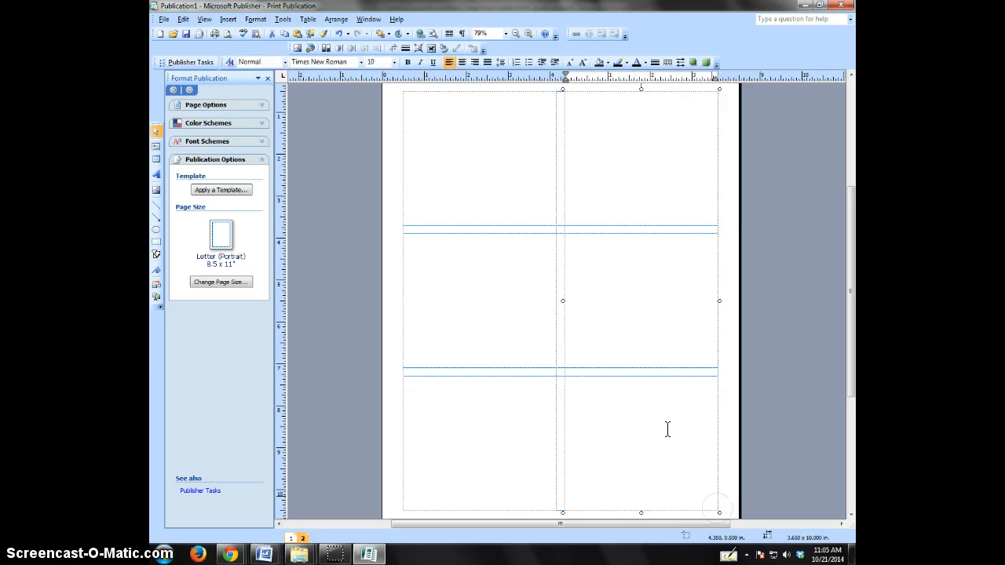
# Step: Replace the right column's text box on page 2 with a copy of the left one, aligned to the right column guides
pyautogui.click(554, 140)
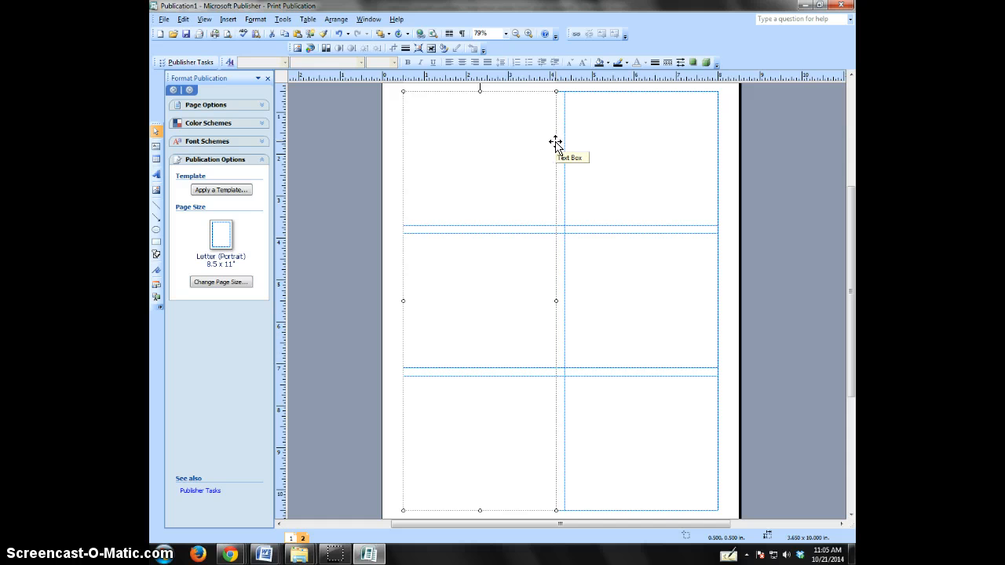
pyautogui.hotkey('ctrl', 'v')
pyautogui.moveTo(561, 131); pyautogui.dragTo(719, 126)
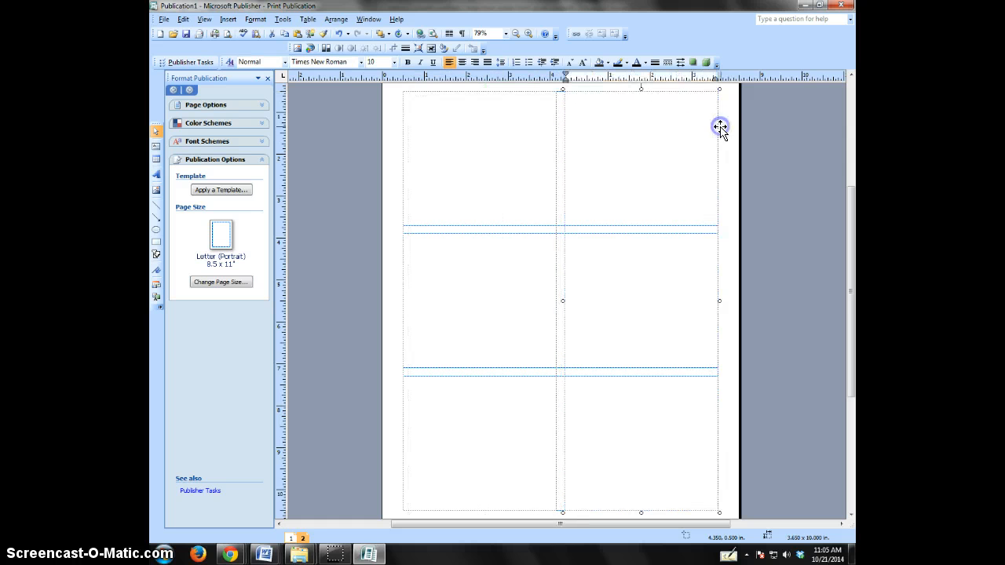
pyautogui.click(630, 162)
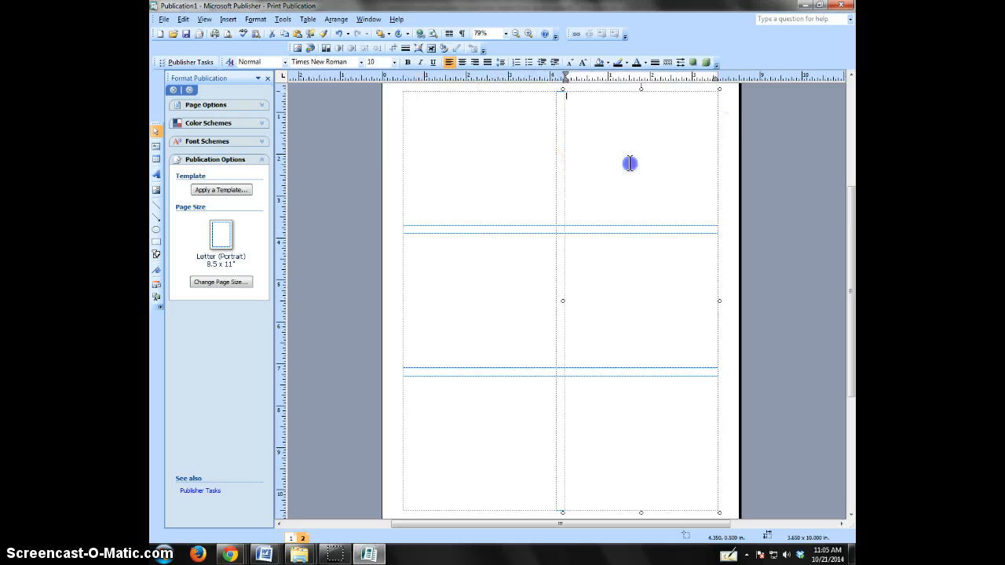
# Step: Return to page 1, check the linked text boxes requirement in the Word assignment document, and switch back to Publisher
pyautogui.click(290, 538)
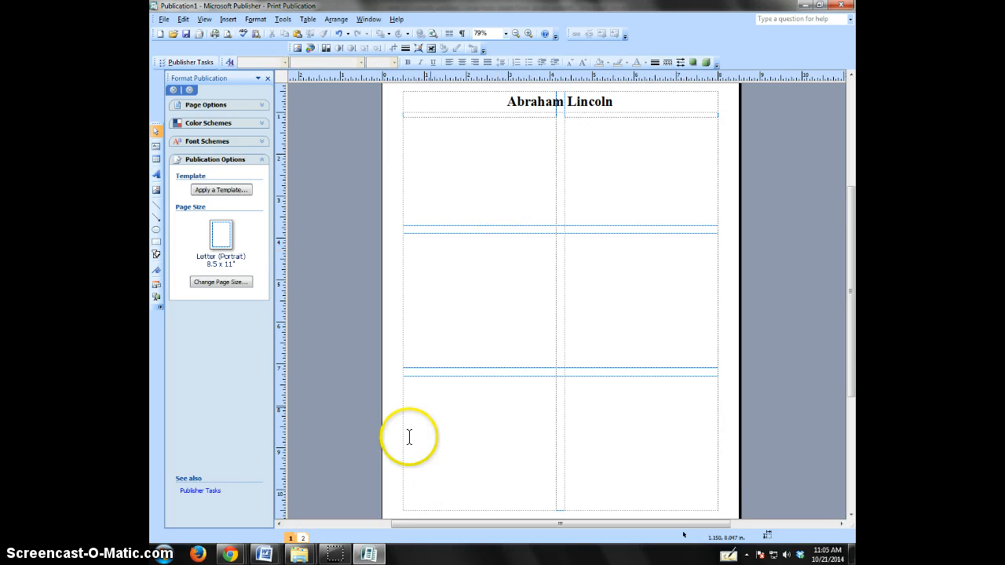
pyautogui.rightClick(267, 554)
pyautogui.click(332, 517)
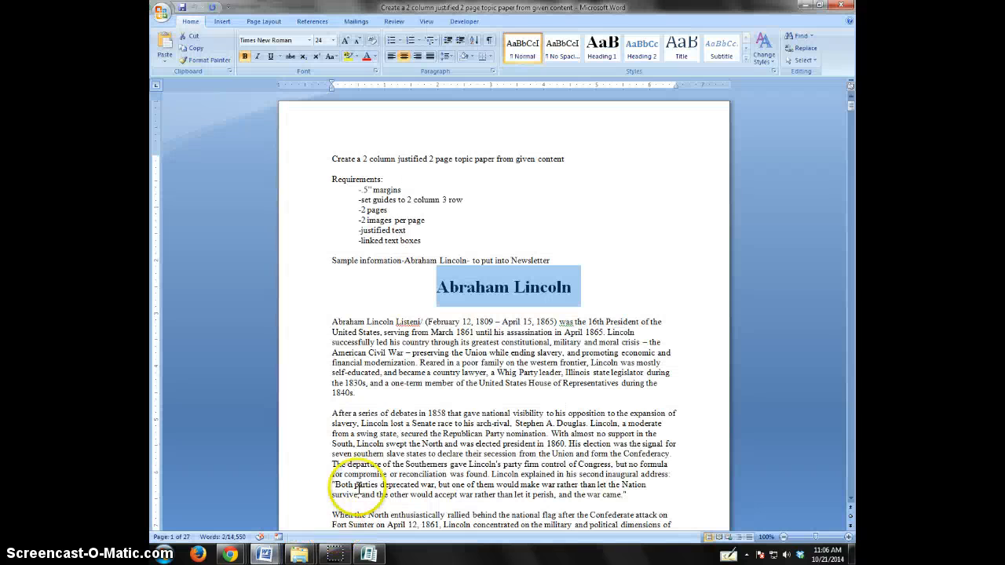
pyautogui.click(409, 240)
pyautogui.click(802, 7)
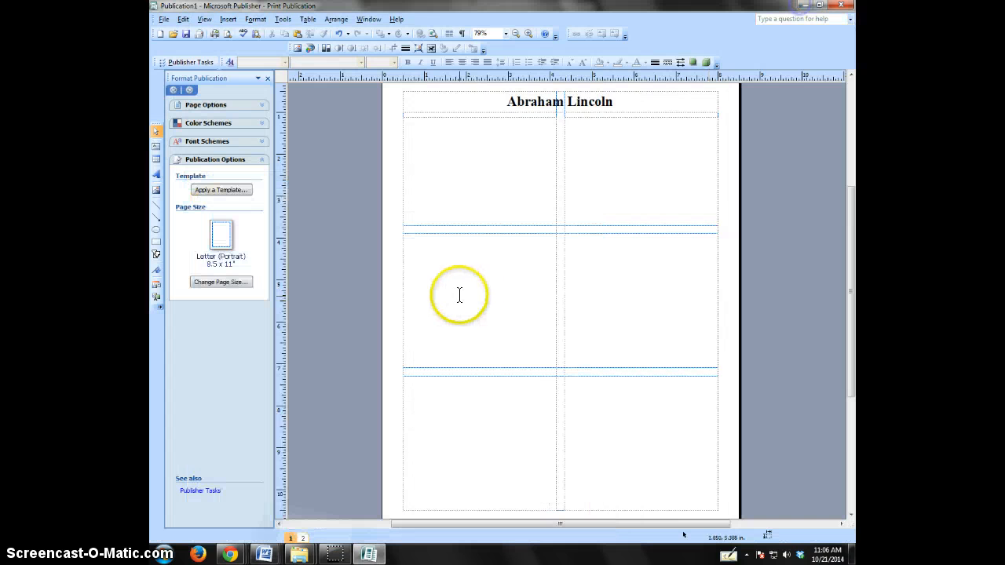
# Step: Link the left column's text box on page 1 to the right column's text box
pyautogui.click(464, 193)
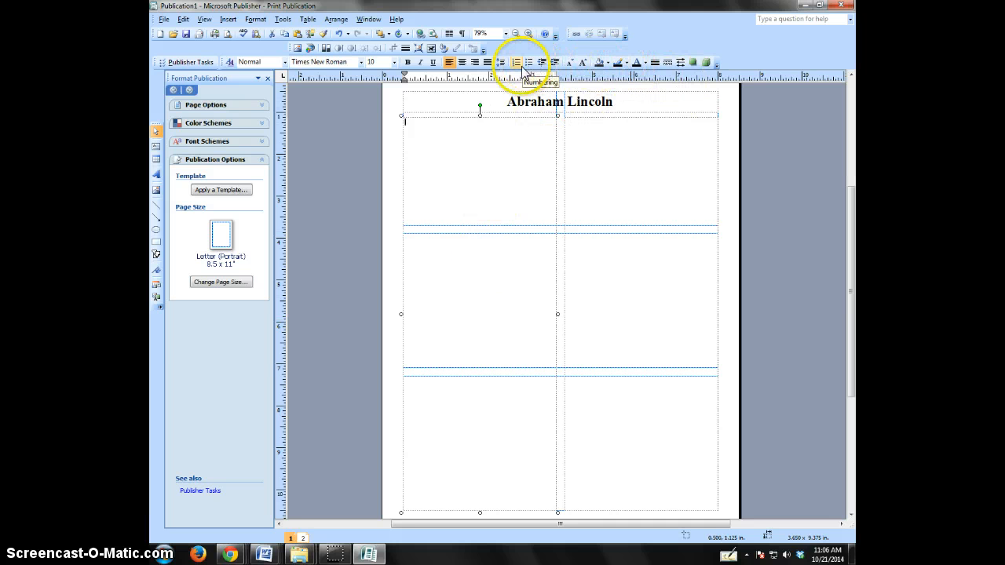
pyautogui.click(460, 168)
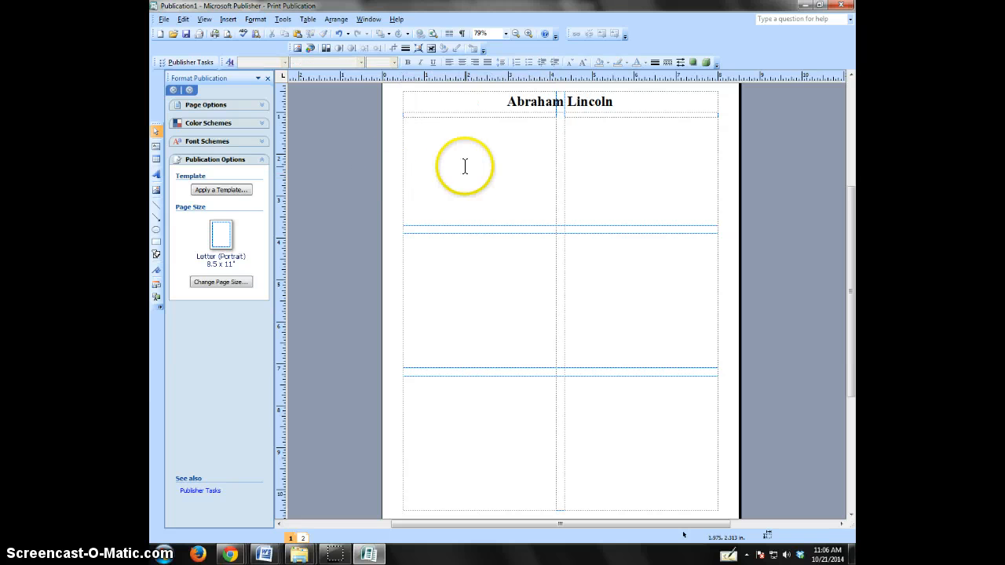
pyautogui.click(474, 177)
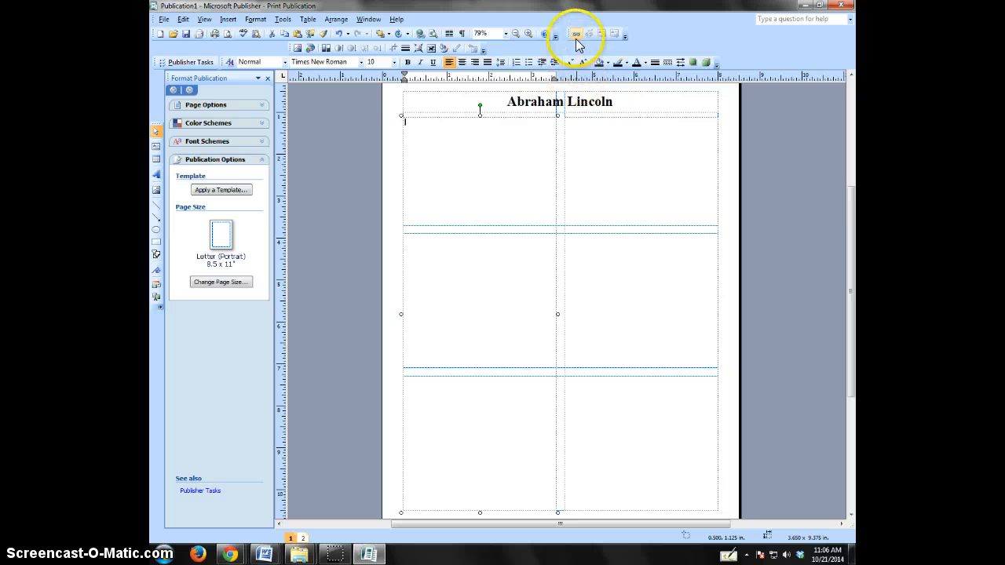
pyautogui.click(393, 157)
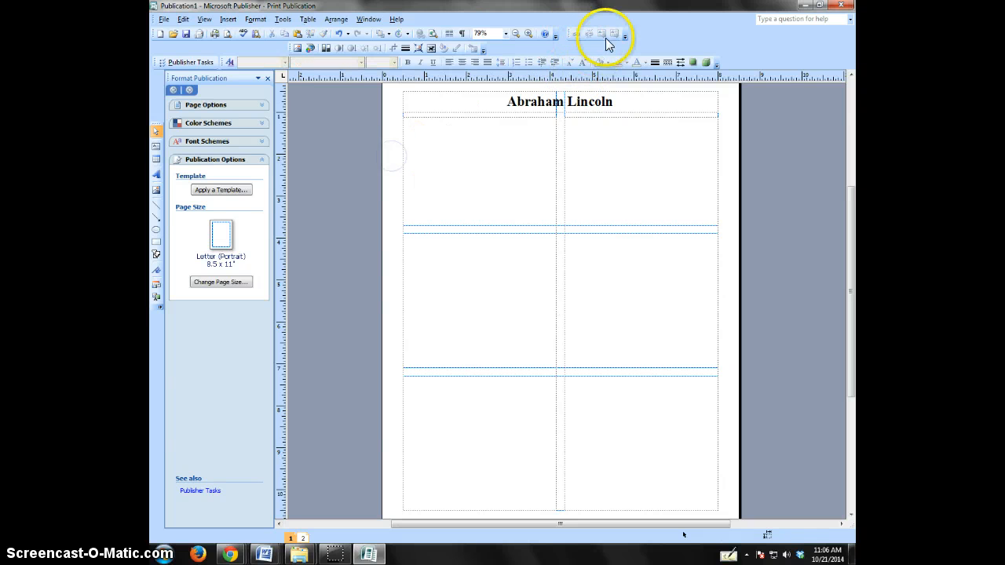
pyautogui.click(498, 162)
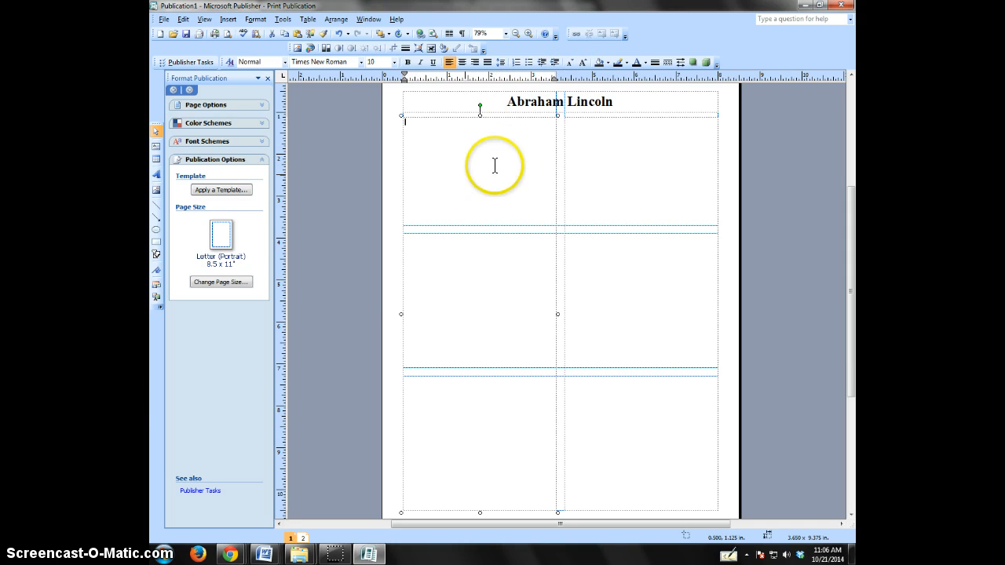
pyautogui.click(577, 35)
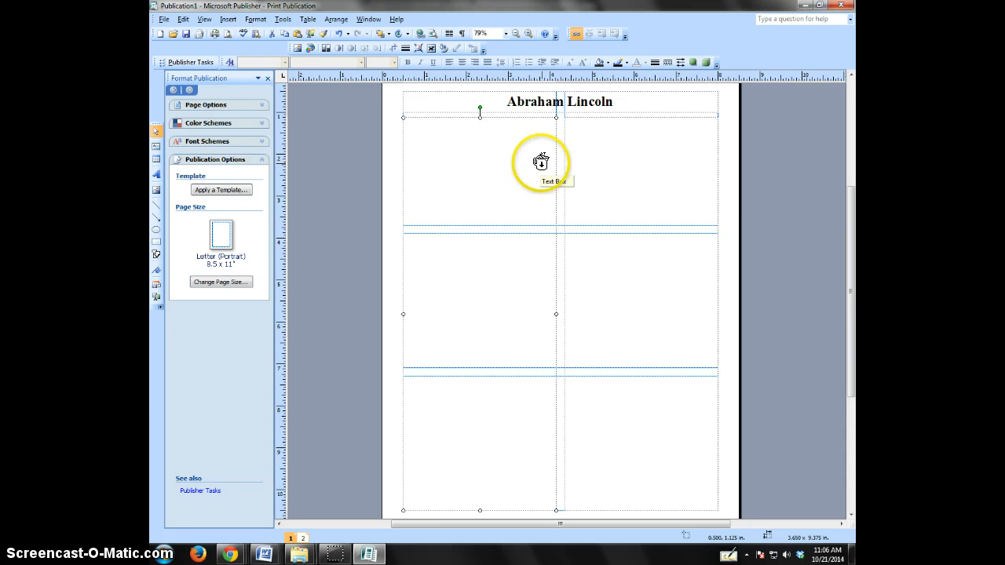
pyautogui.click(626, 167)
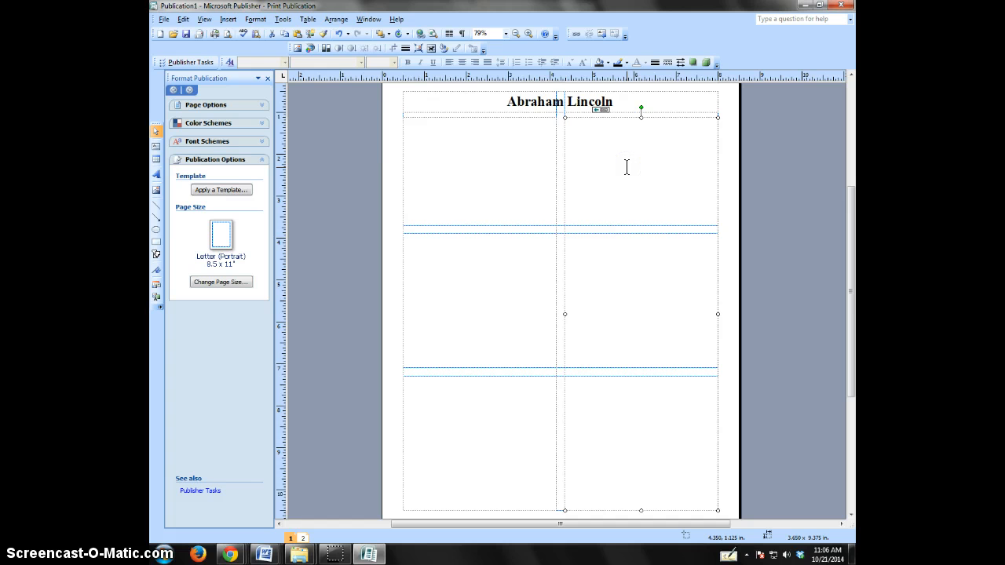
# Step: Set the font size in page 1's left column text box to 48
pyautogui.click(529, 162)
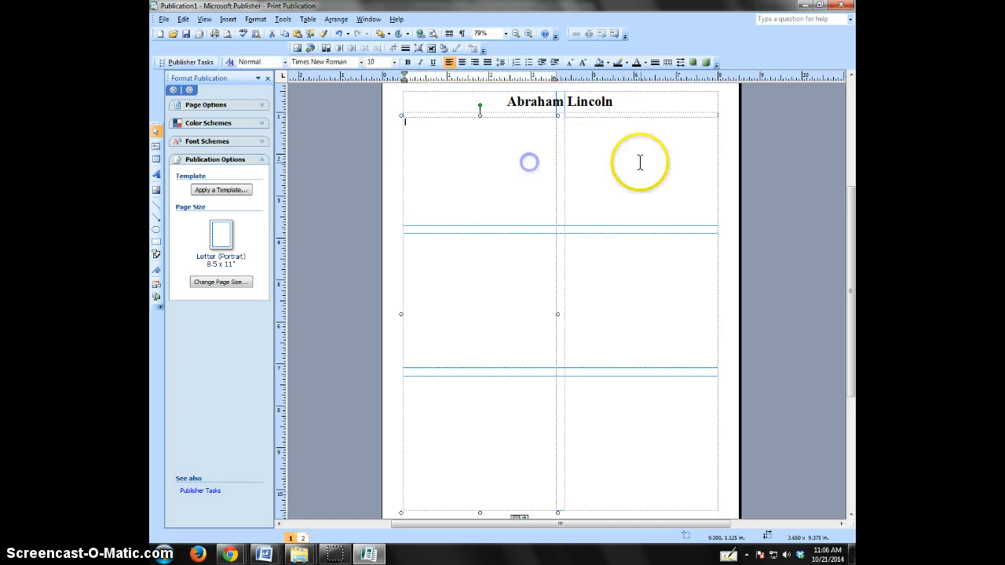
pyautogui.click(485, 171)
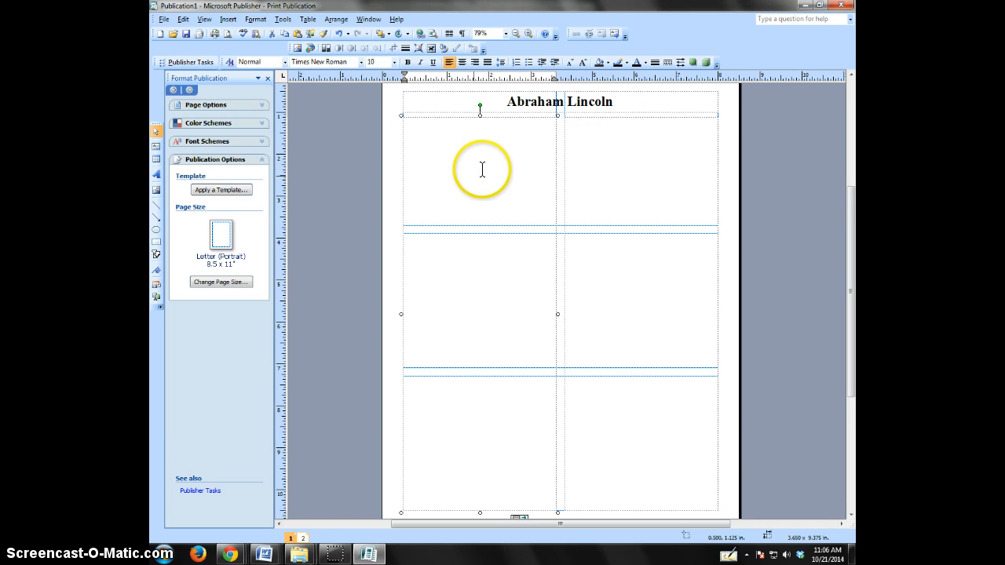
pyautogui.click(395, 62)
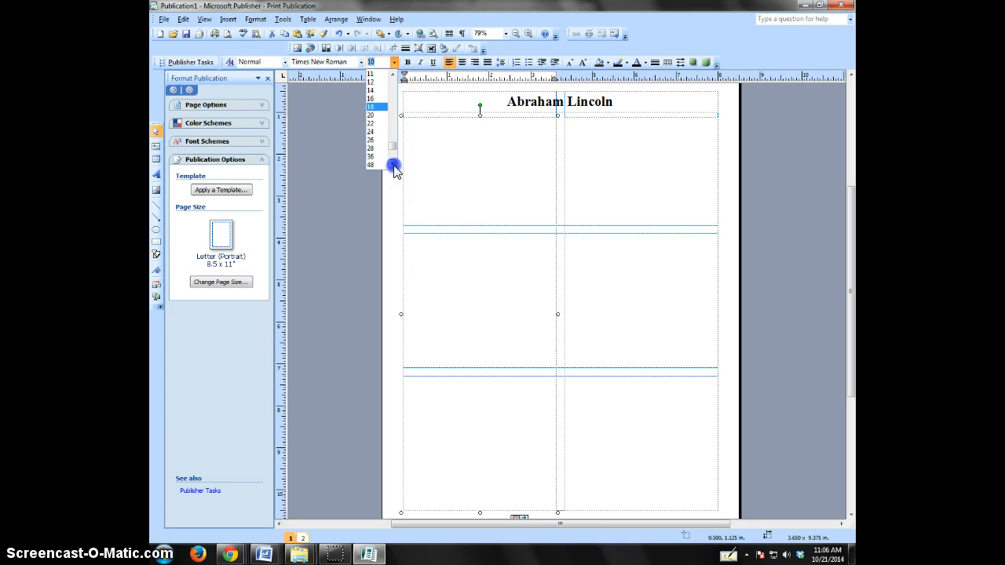
pyautogui.click(376, 157)
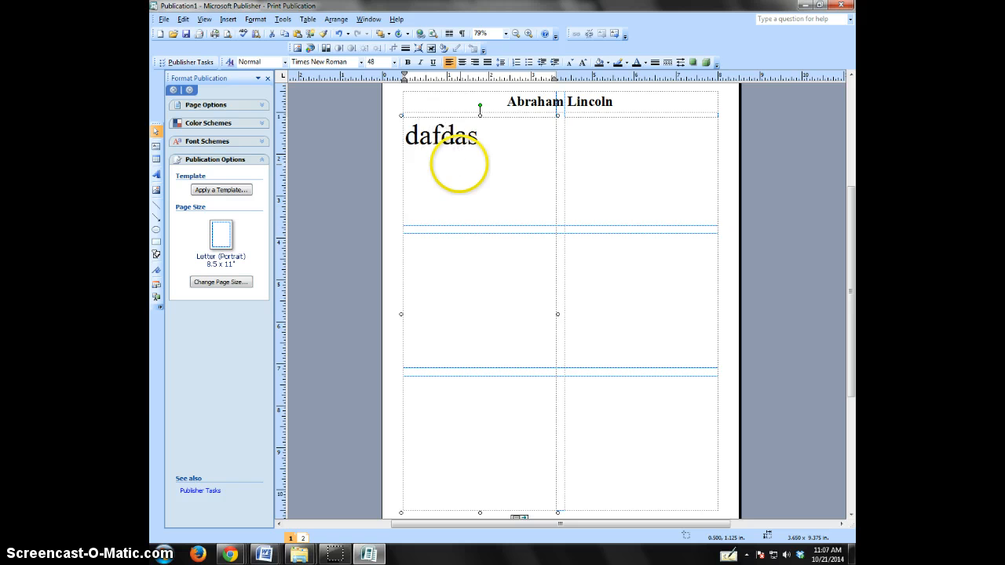
# Step: Fill the left text box with random letters and blank lines until the text overflows into the linked right text box
pyautogui.write('asfasfaf')
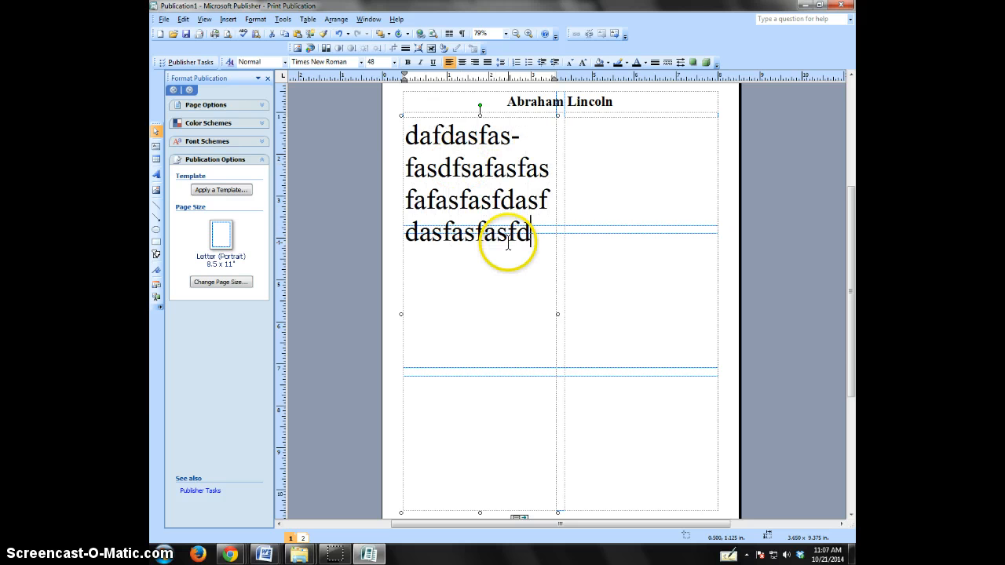
pyautogui.press('Return')
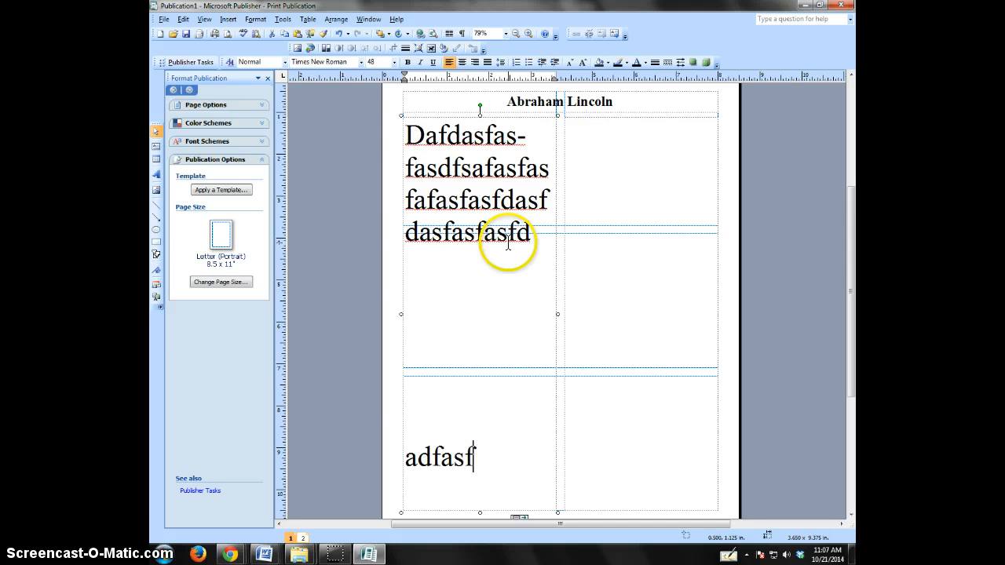
pyautogui.write('asfasfasfas')
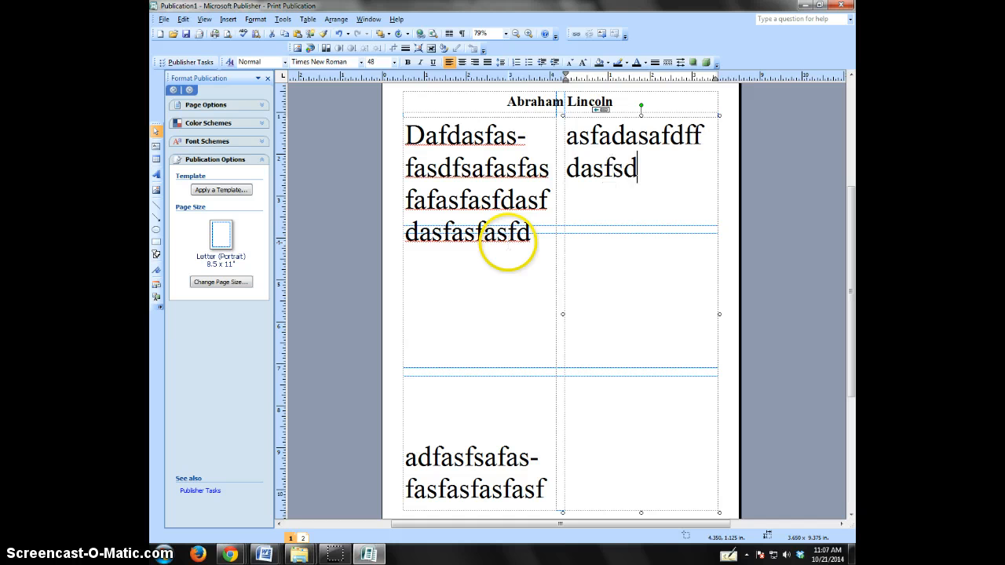
pyautogui.write('f')
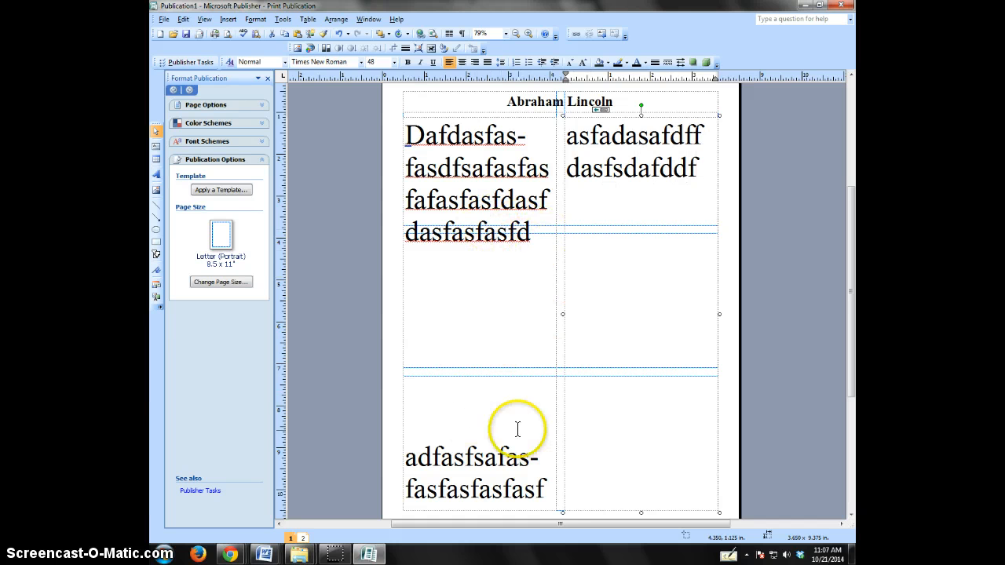
# Step: Delete all the filler text from the linked text boxes on page 1
pyautogui.moveTo(545, 486); pyautogui.dragTo(465, 470)
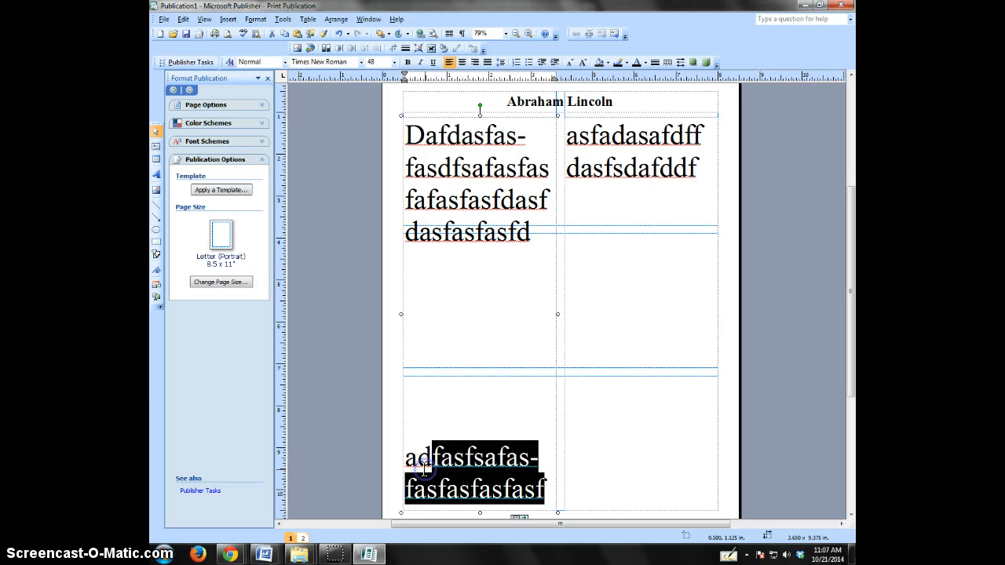
pyautogui.press('BackSpace')
pyautogui.press('BackSpace')
pyautogui.press('BackSpace')
pyautogui.moveTo(471, 480); pyautogui.dragTo(461, 366)
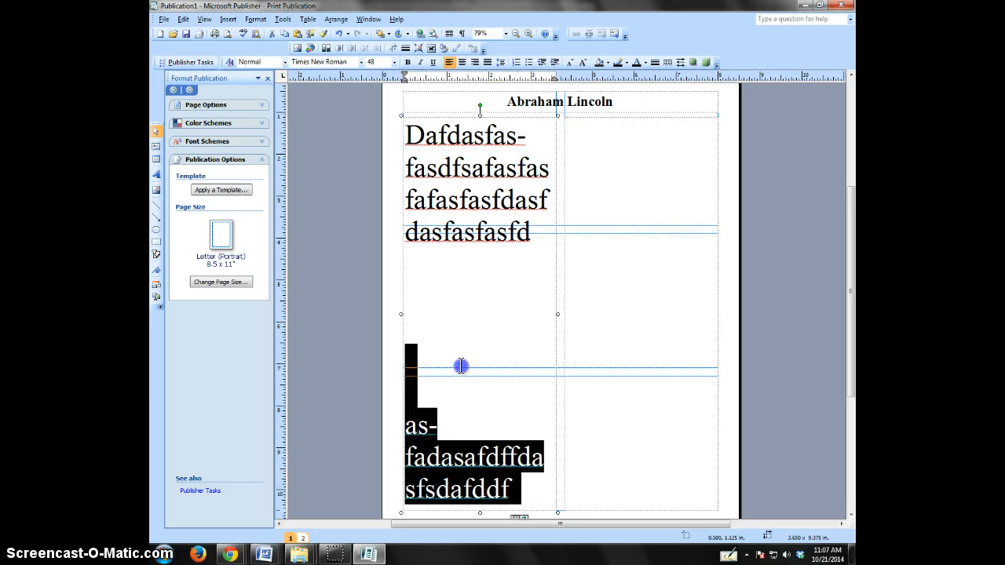
pyautogui.press('BackSpace')
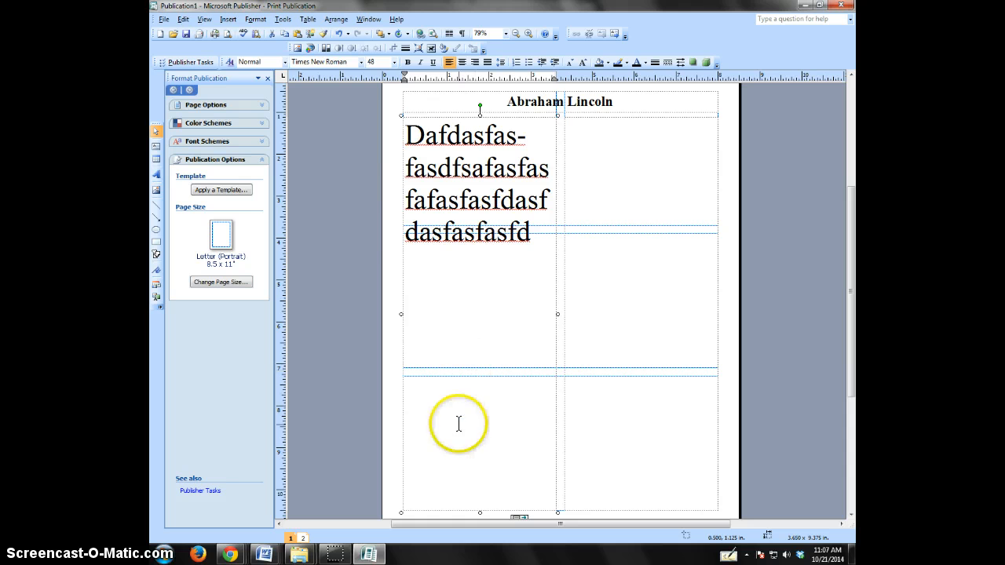
pyautogui.moveTo(471, 426); pyautogui.dragTo(457, 229)
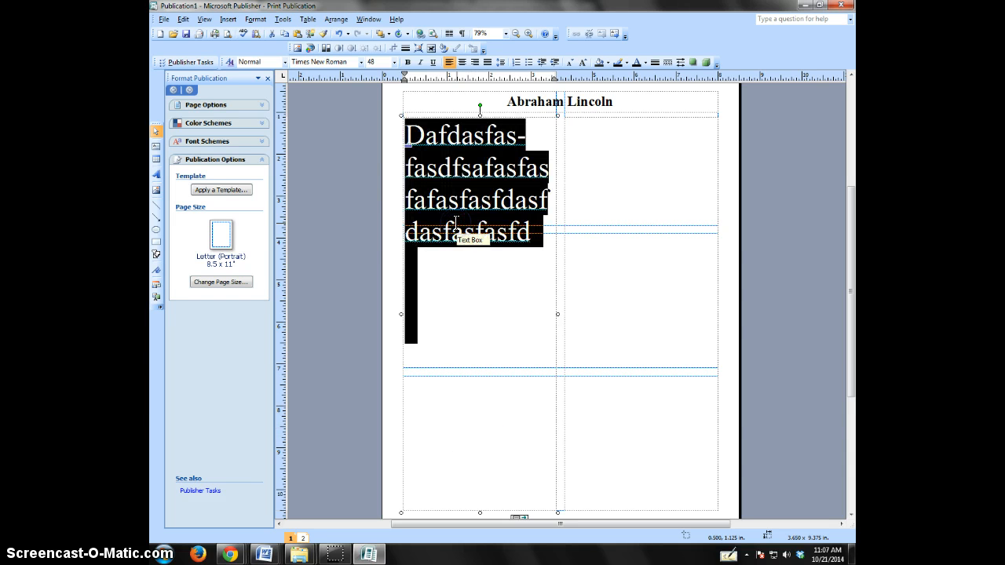
pyautogui.press('Delete')
# Step: Select the left and right text boxes on page 1 in turn to check the link between them
pyautogui.click(448, 152)
pyautogui.click(439, 314)
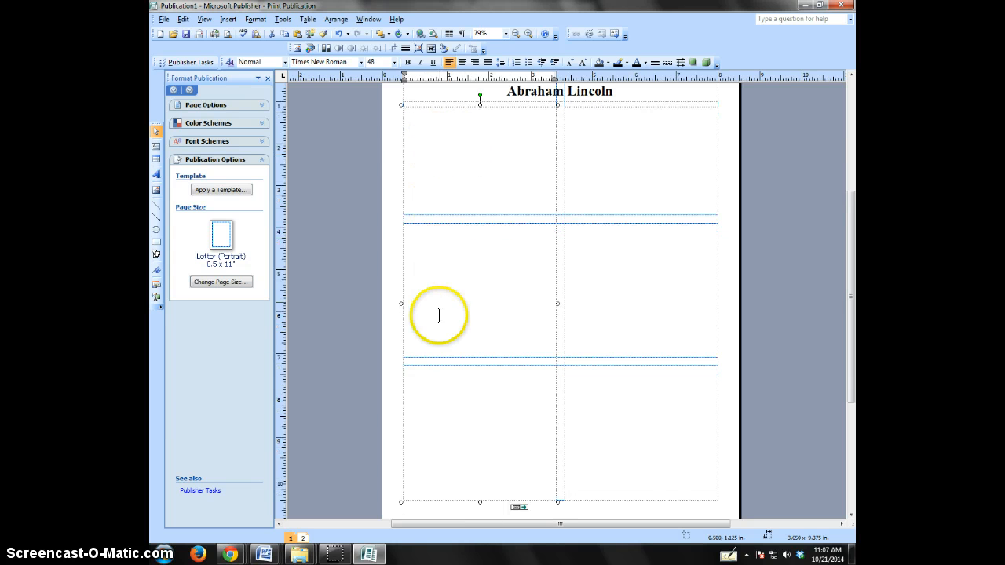
pyautogui.click(638, 292)
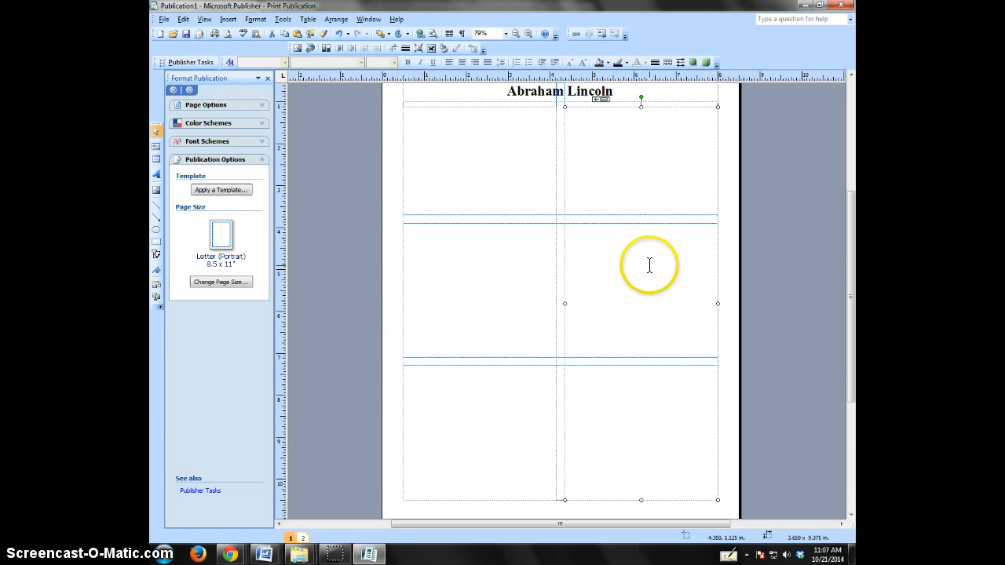
pyautogui.click(519, 258)
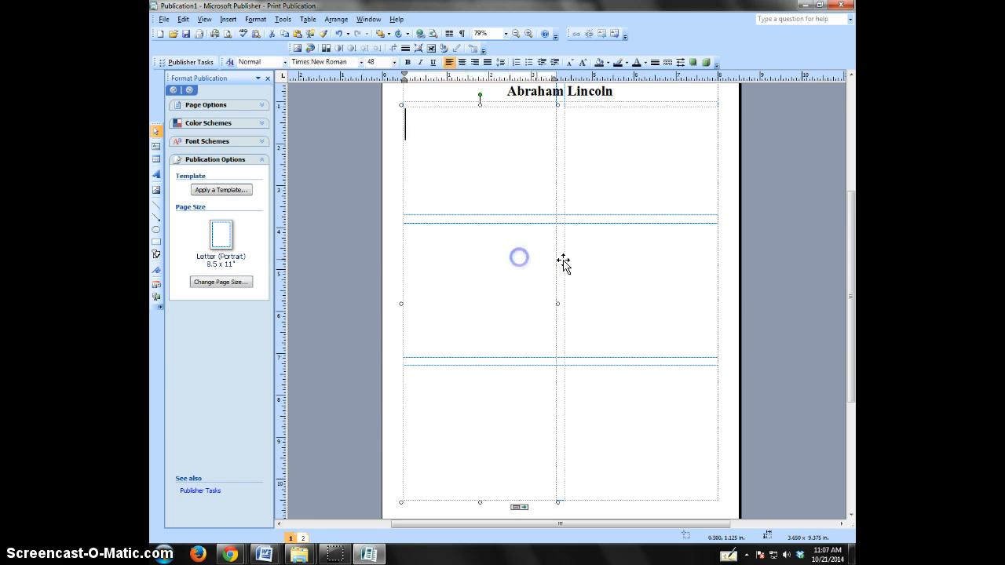
pyautogui.click(588, 261)
pyautogui.click(489, 258)
pyautogui.click(588, 261)
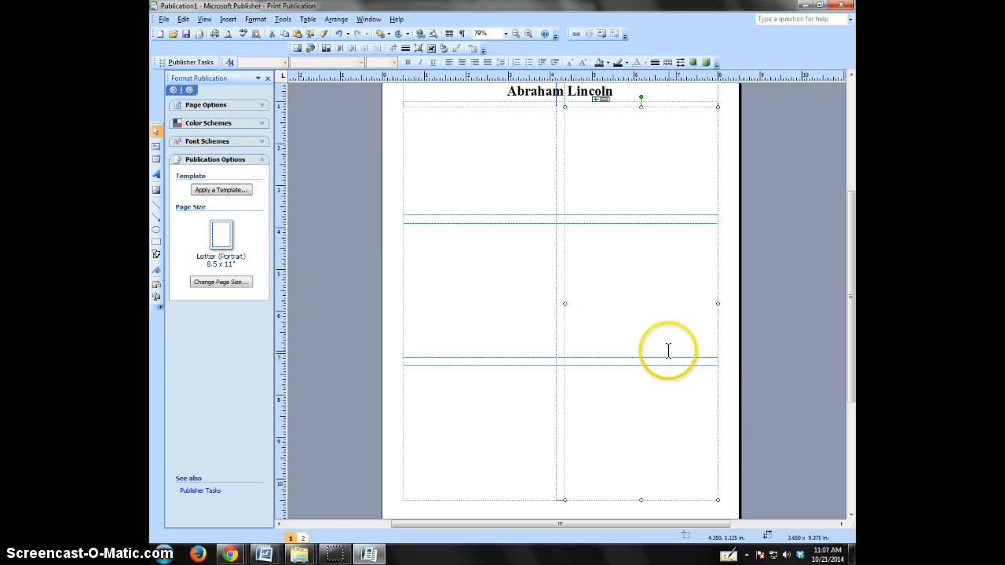
# Step: Link page 1's right text box to page 2's left text box, and check the link from page 1
pyautogui.click(641, 162)
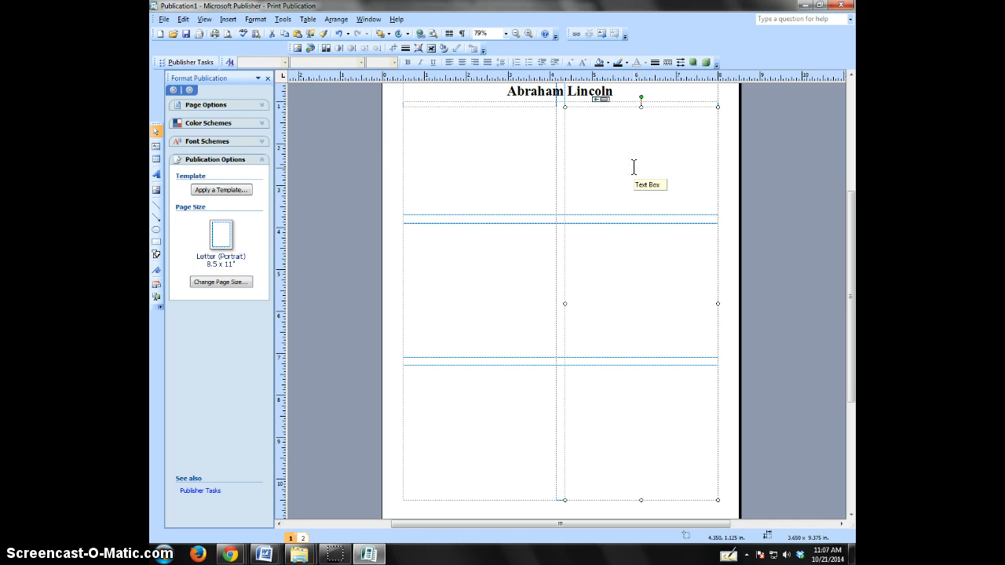
pyautogui.click(576, 34)
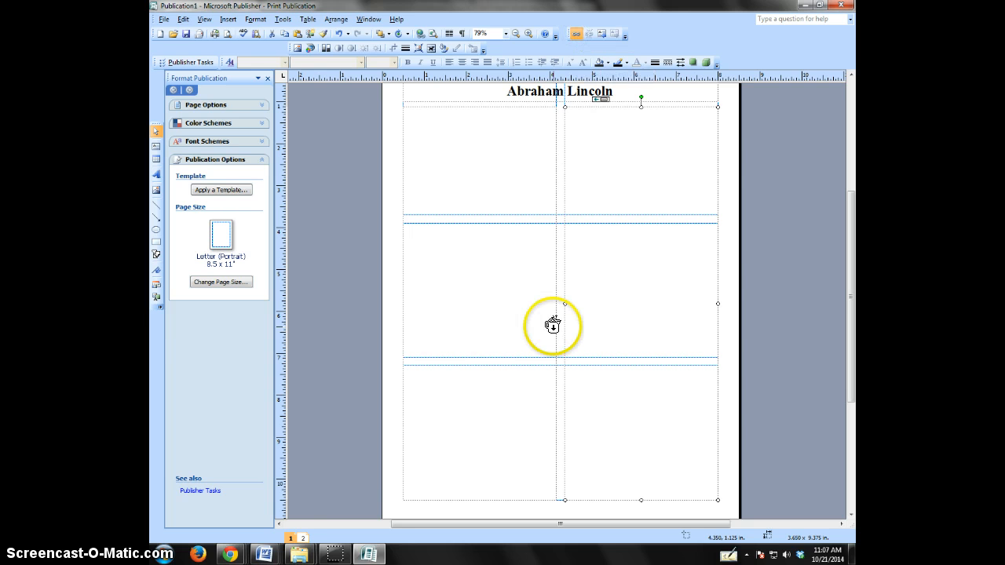
pyautogui.click(302, 539)
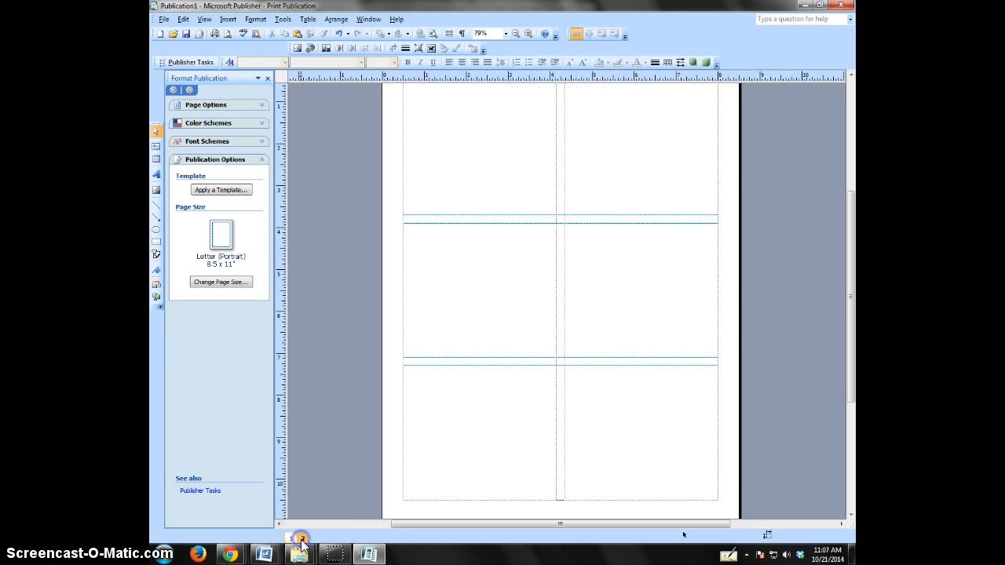
pyautogui.click(467, 150)
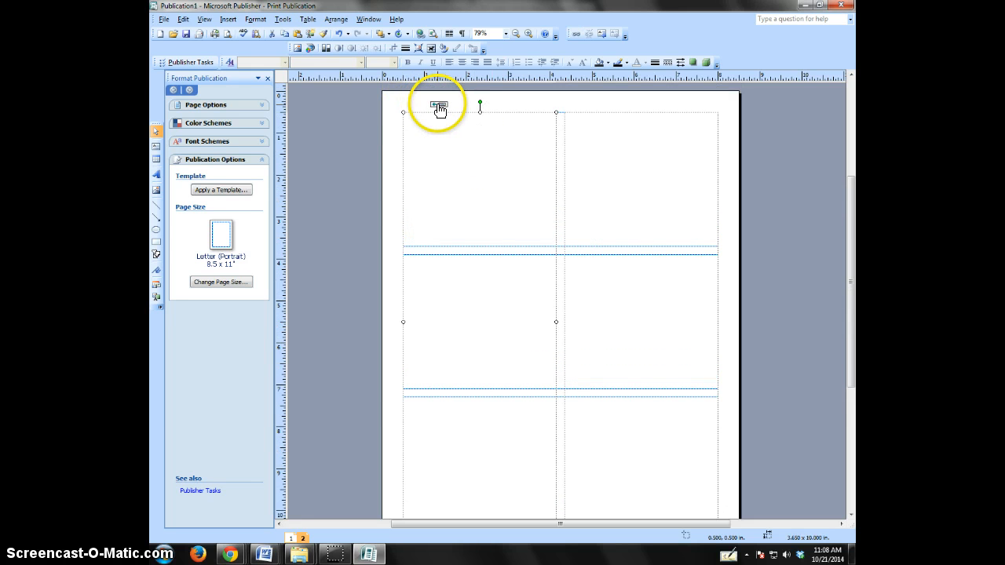
pyautogui.click(291, 539)
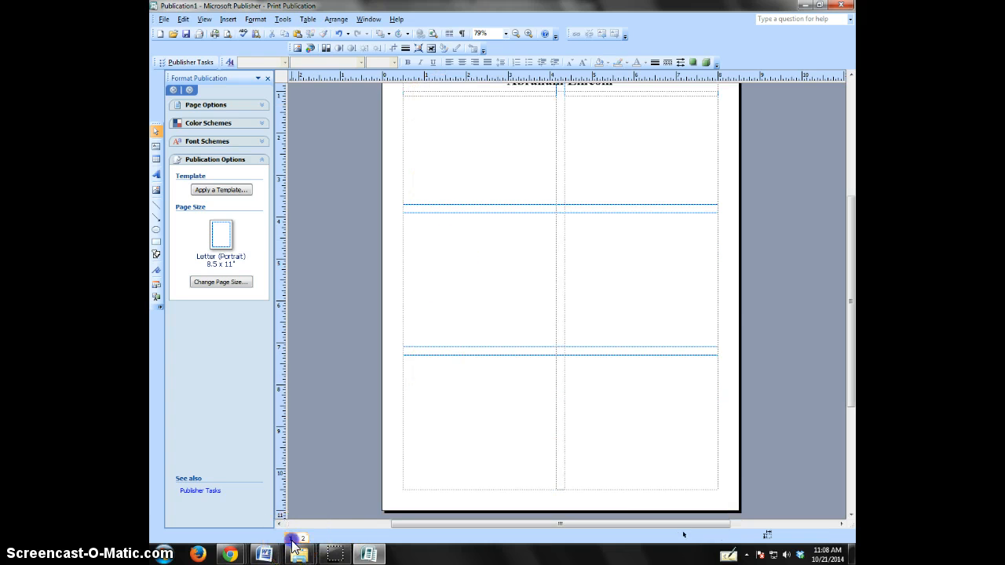
pyautogui.click(632, 394)
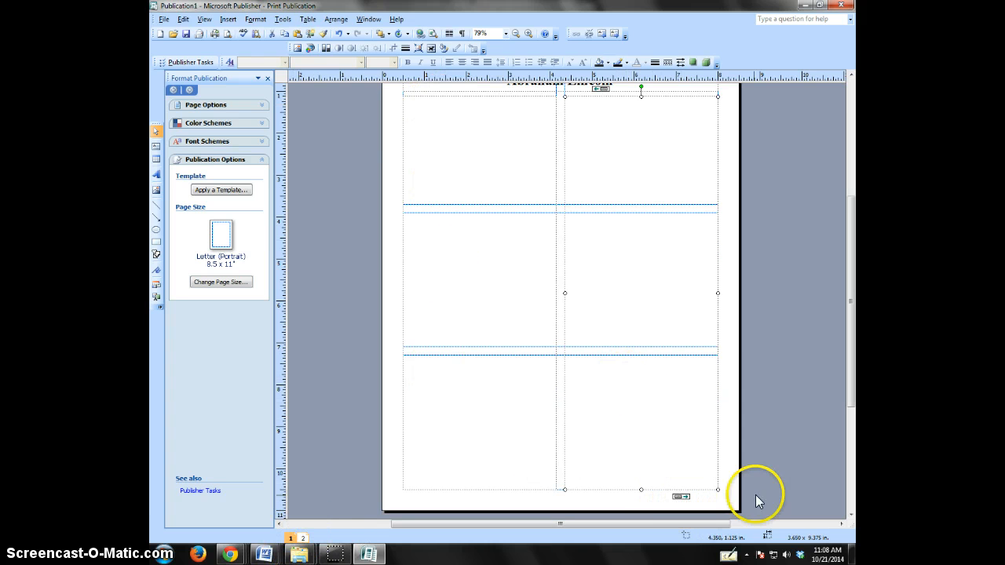
pyautogui.scroll(1, 640, 252)
pyautogui.scroll(-1, 609, 160)
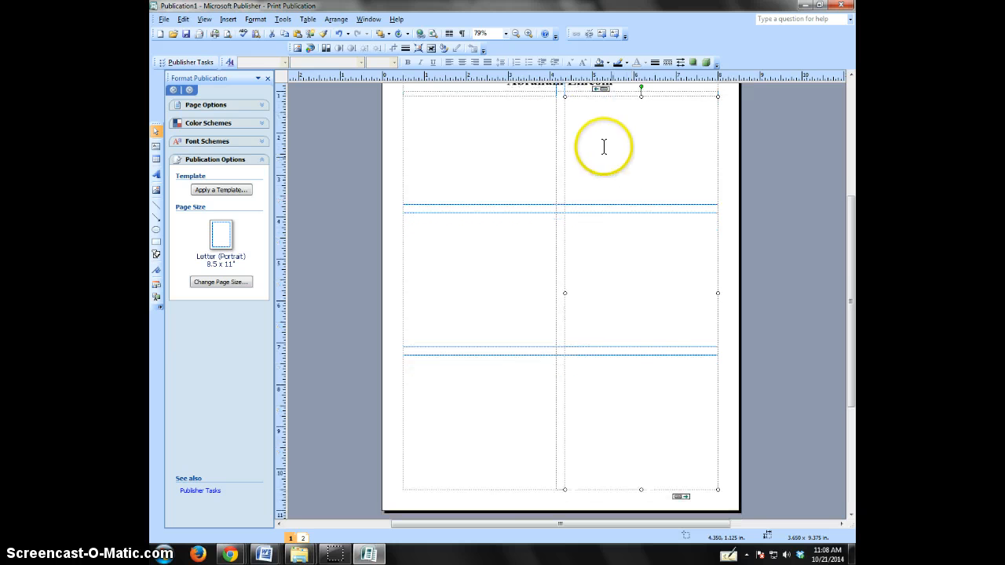
# Step: Link the left text box on page 2 to the right text box on the same page and check both boxes
pyautogui.click(302, 539)
pyautogui.click(494, 227)
pyautogui.scroll(2, 494, 225)
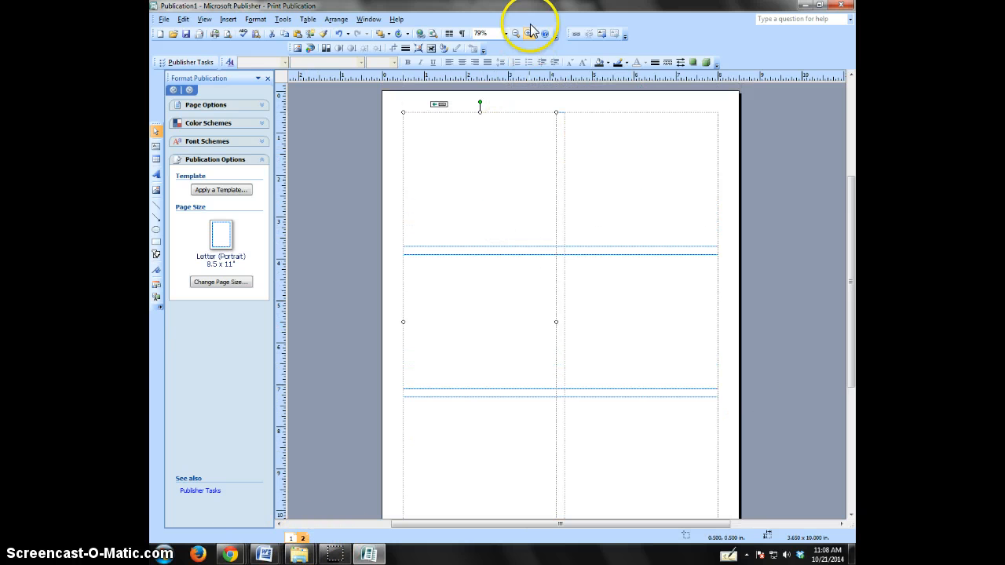
pyautogui.click(625, 196)
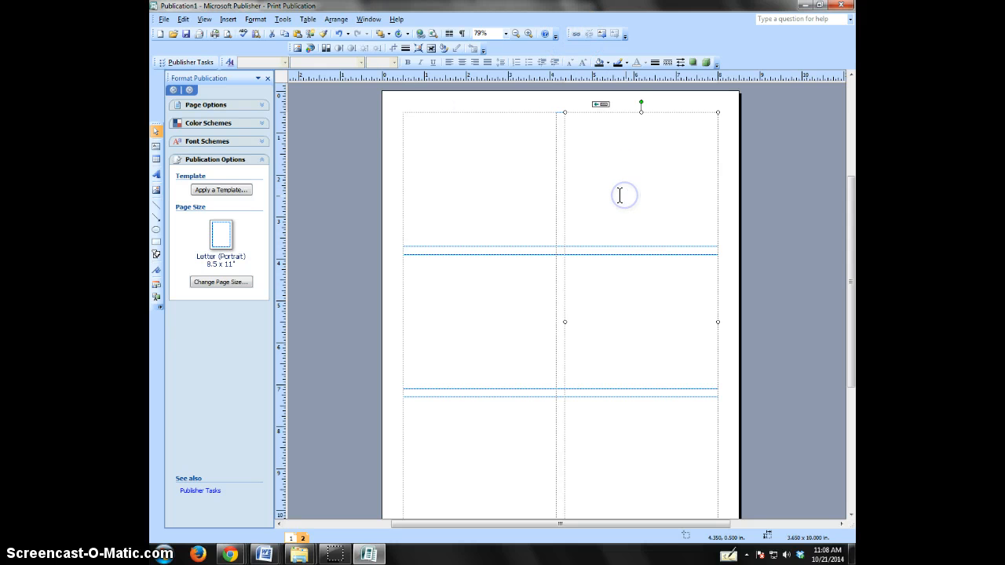
pyautogui.click(507, 186)
pyautogui.click(599, 188)
pyautogui.click(486, 192)
# Step: Look over the linked left text box on page 2 and return to page 1
pyautogui.scroll(-1, 542, 235)
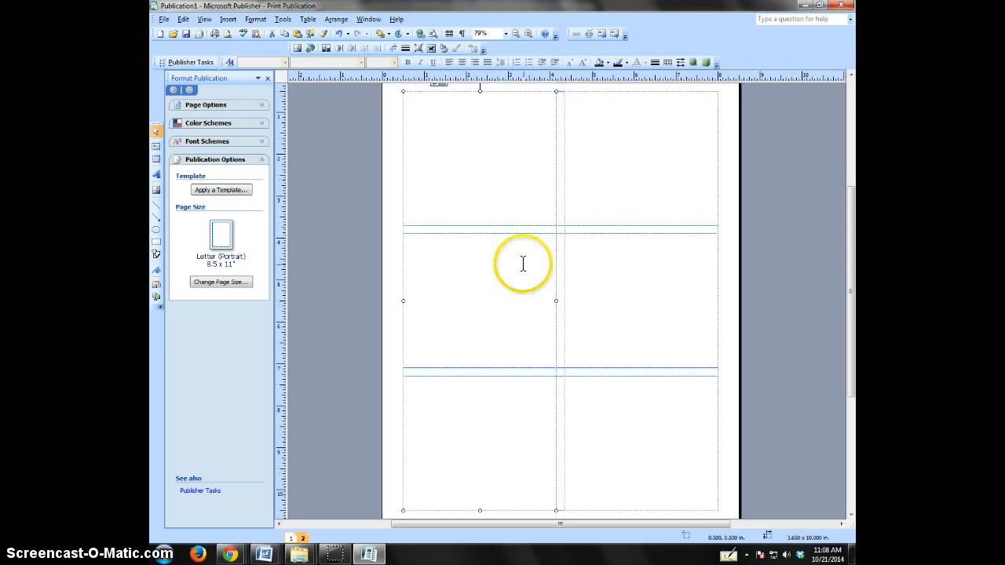
pyautogui.scroll(-1, 523, 264)
pyautogui.click(291, 538)
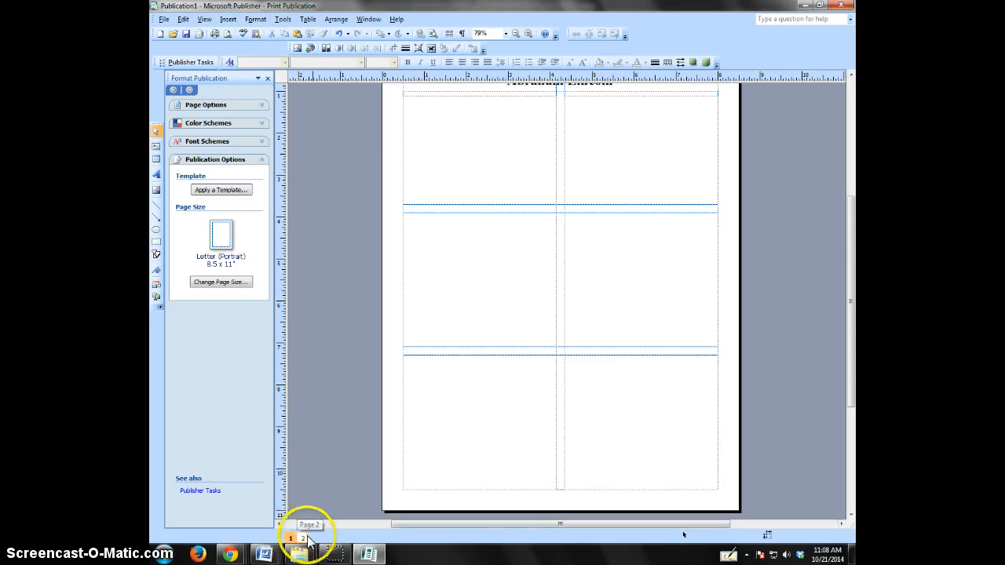
# Step: Switch to the topic paper document in Word and copy several pages of the Abraham Lincoln article, starting at its first paragraph
pyautogui.click(264, 554)
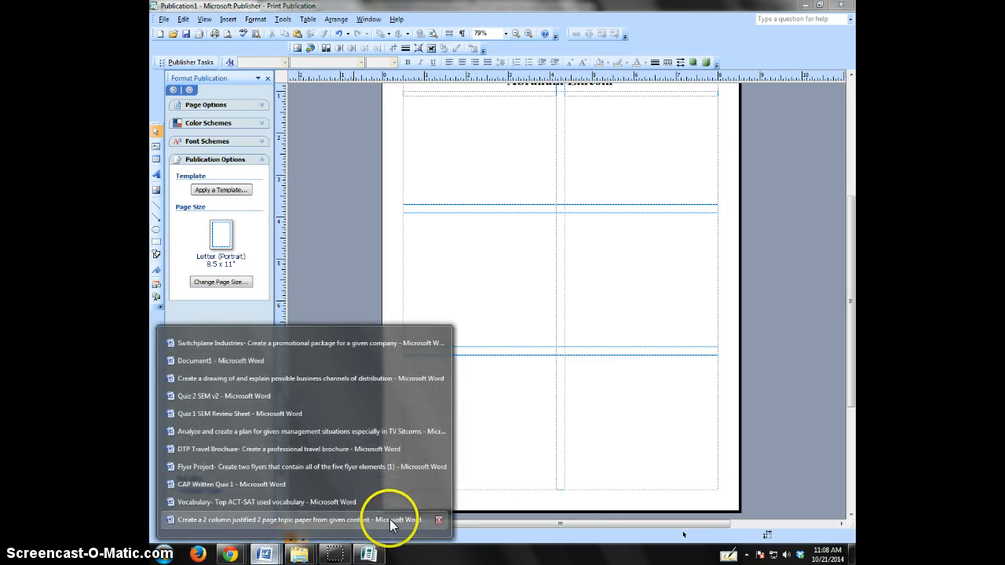
pyautogui.click(389, 519)
pyautogui.moveTo(329, 296); pyautogui.dragTo(549, 562)
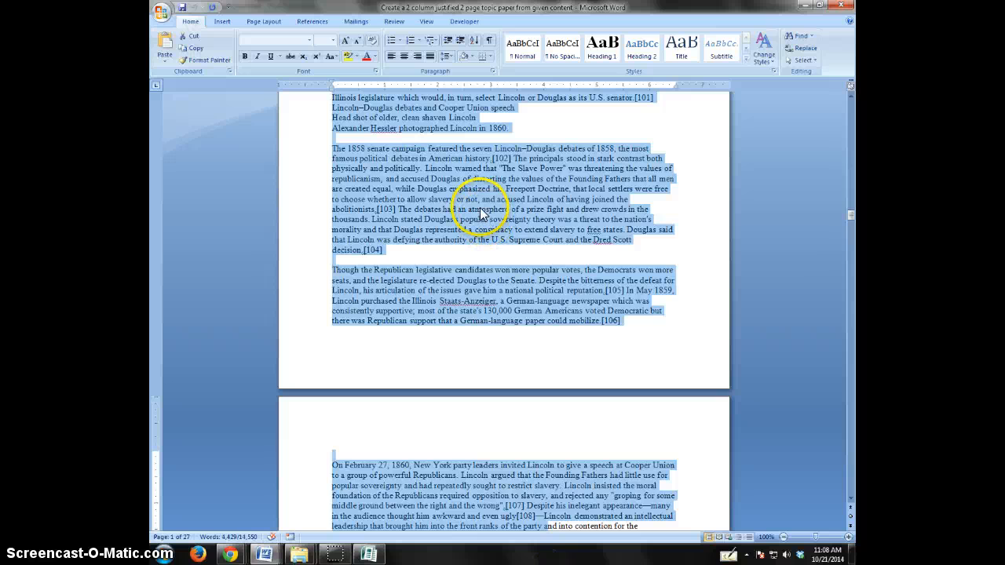
pyautogui.rightClick(482, 208)
pyautogui.click(506, 227)
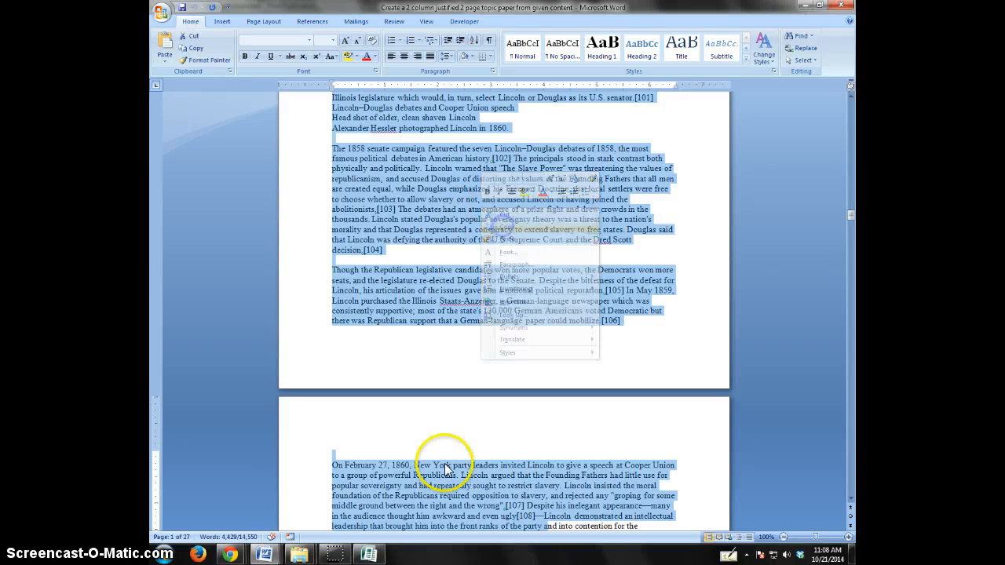
# Step: Switch back to Publisher and set the font size in page 1's empty left text box to 12
pyautogui.click(368, 554)
pyautogui.scroll(1, 443, 188)
pyautogui.click(417, 133)
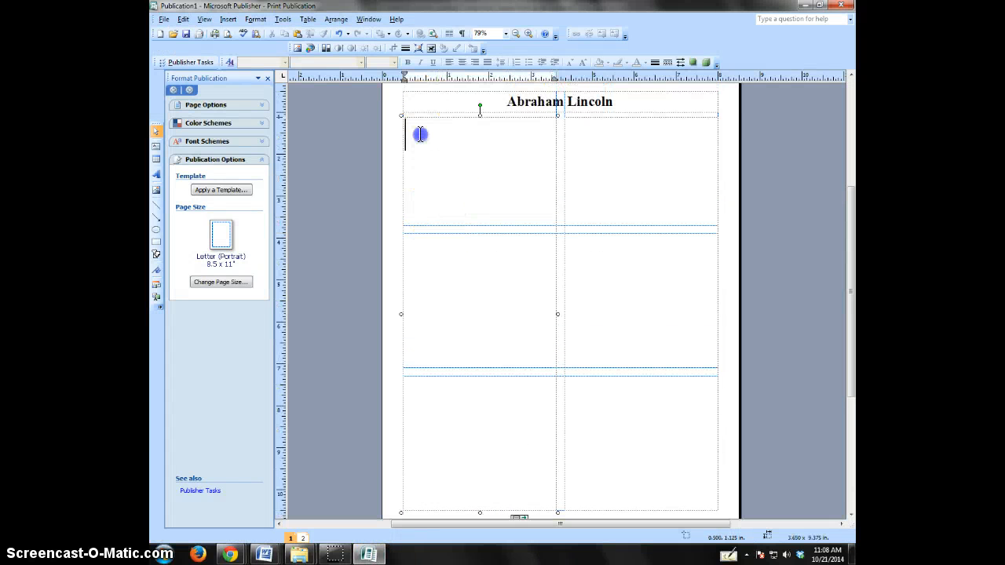
pyautogui.click(394, 62)
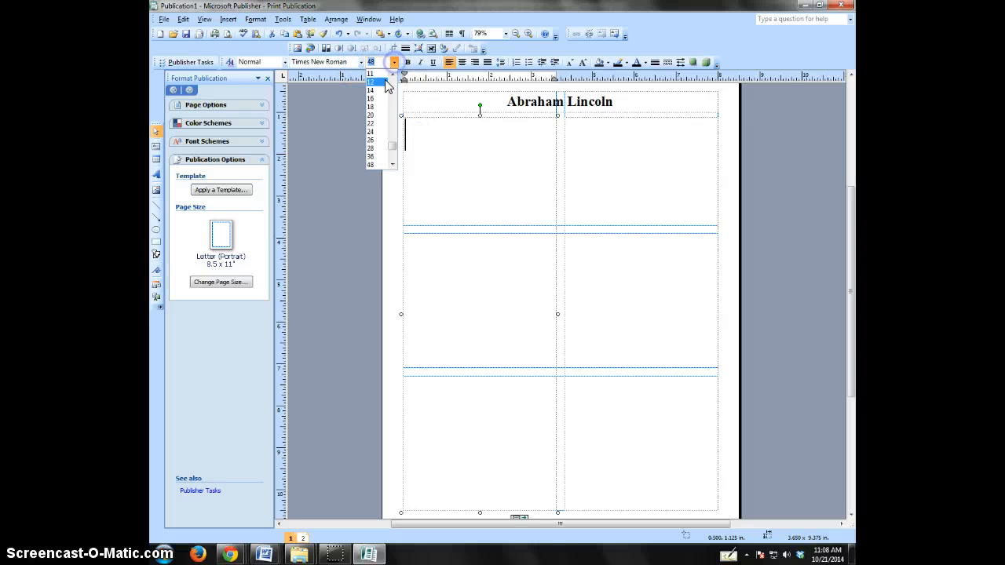
pyautogui.click(380, 85)
# Step: Paste the copied article into page 1's left text box, decline autoflow, and check the end of the text on page 2
pyautogui.rightClick(410, 124)
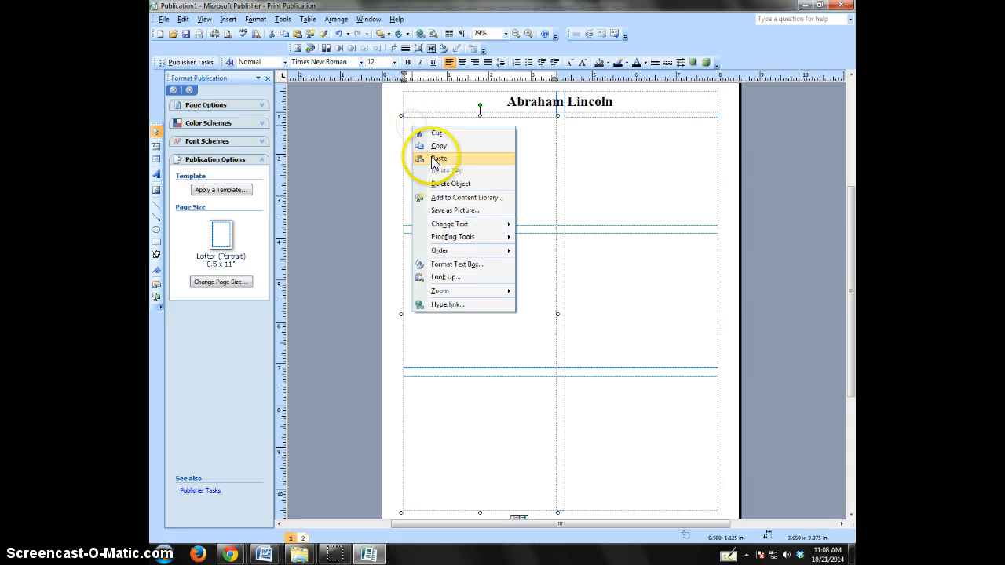
pyautogui.click(427, 154)
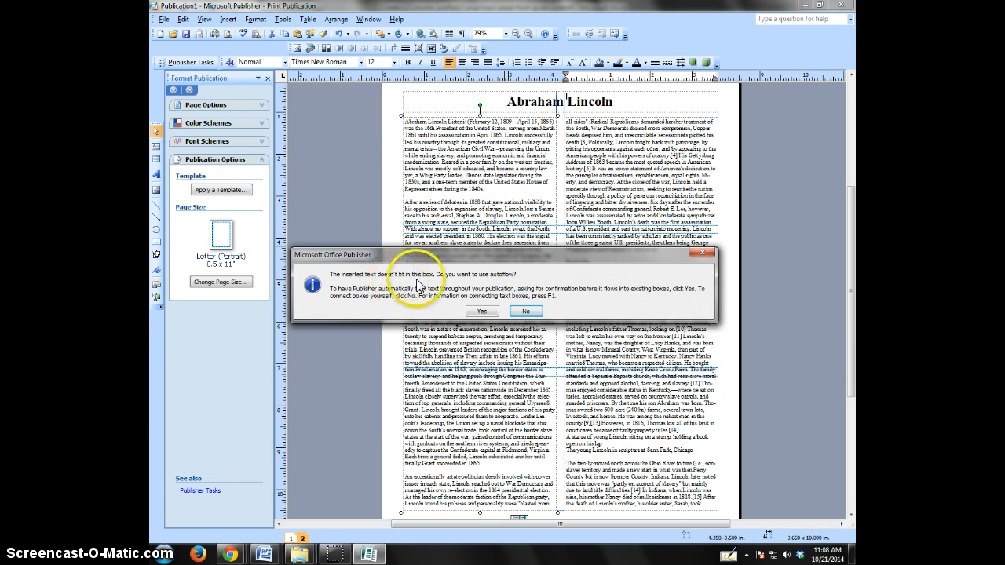
pyautogui.click(530, 310)
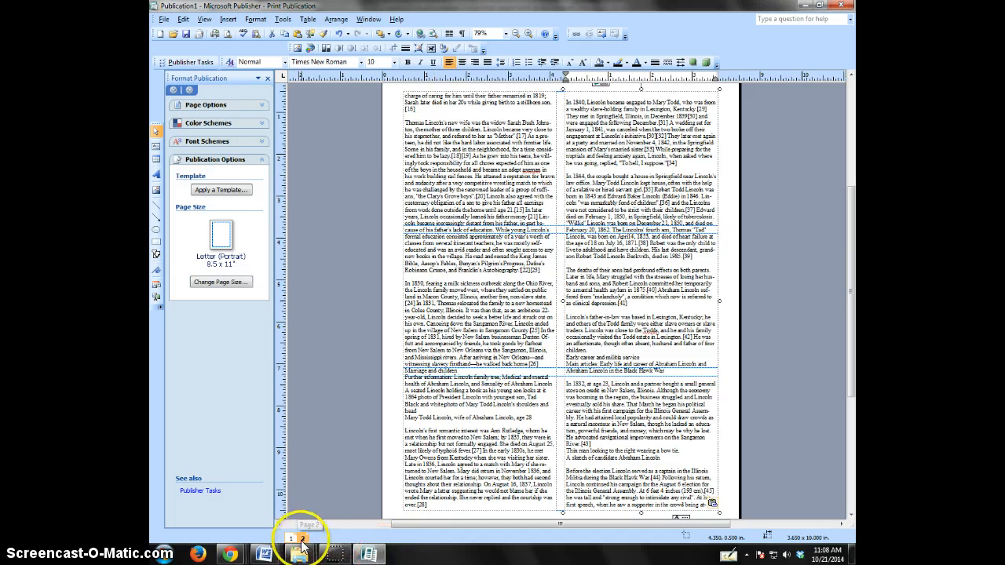
pyautogui.scroll(-1, 691, 506)
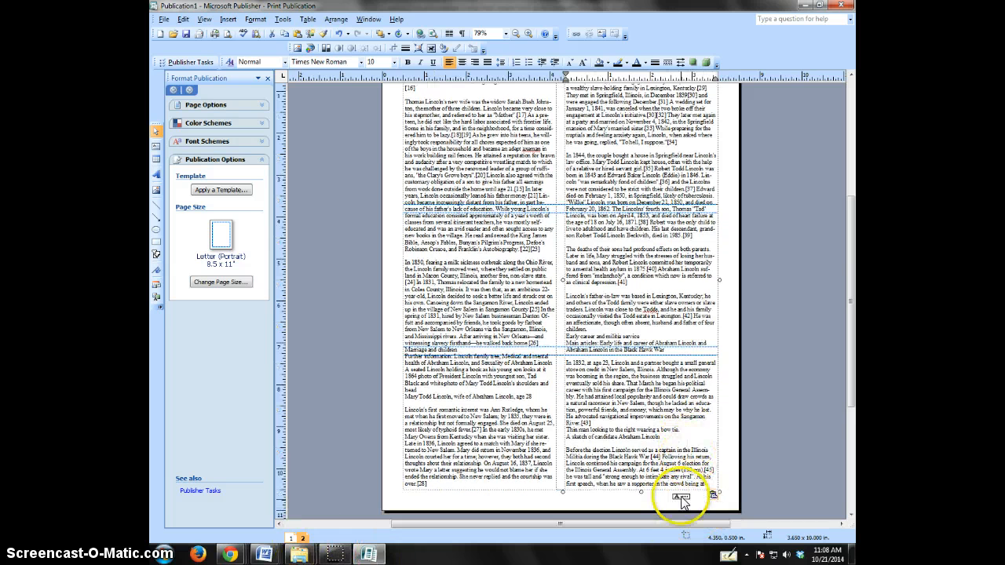
pyautogui.click(290, 539)
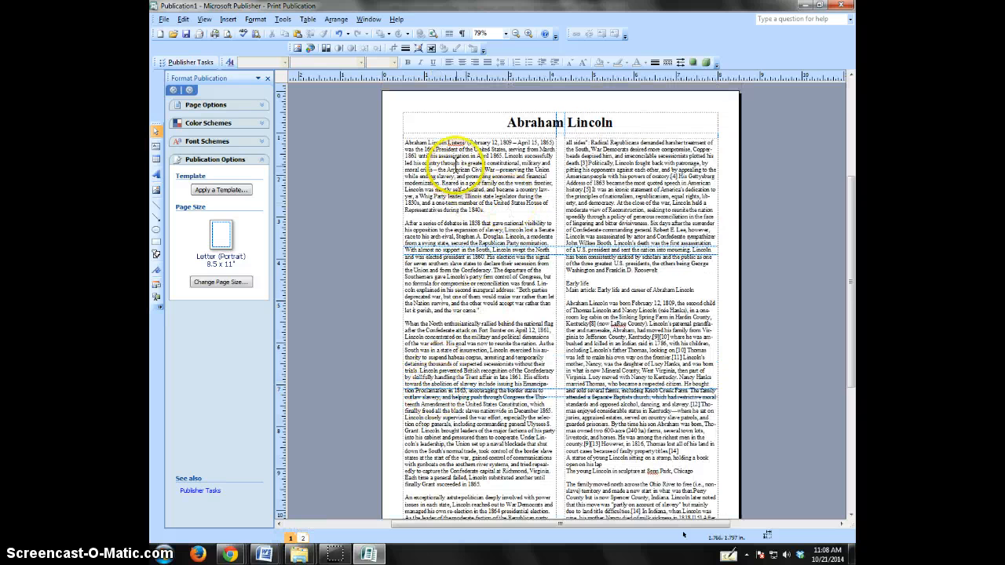
# Step: Try deleting part of the third paragraph in page 1's left column to test the text reflow, and undo the deletion
pyautogui.moveTo(420, 324); pyautogui.dragTo(509, 403)
pyautogui.press('Delete')
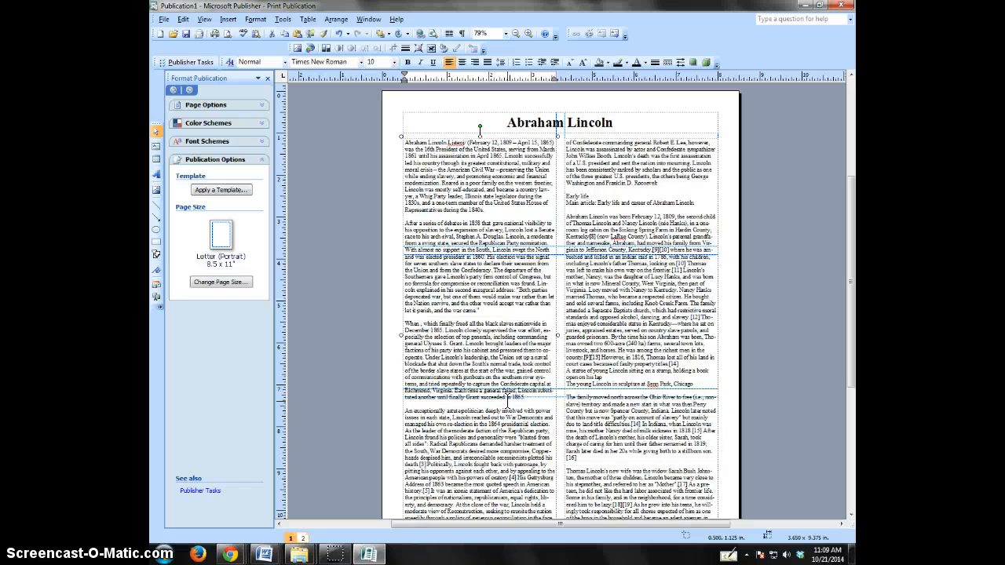
pyautogui.hotkey('ctrl', 'z')
pyautogui.click(534, 346)
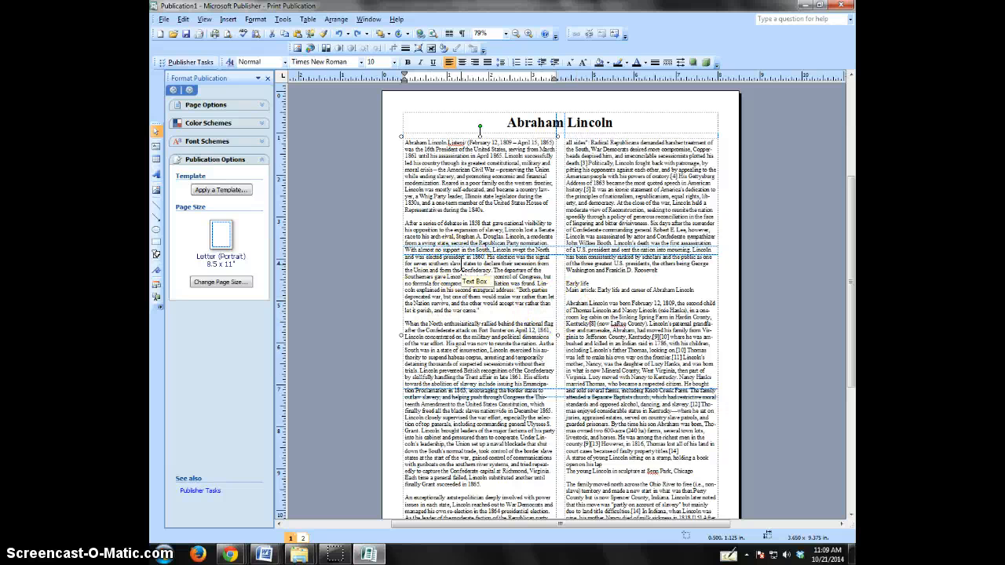
# Step: Switch to the topic paper document in Word and review the requirements list at its beginning
pyautogui.click(269, 556)
pyautogui.click(291, 523)
pyautogui.scroll(4, 471, 280)
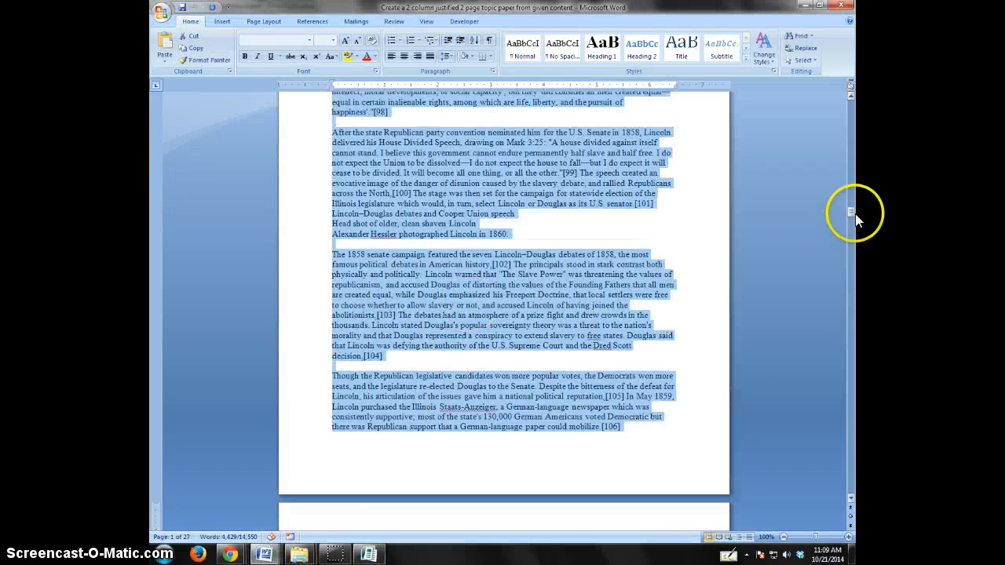
pyautogui.moveTo(852, 209); pyautogui.dragTo(852, 90)
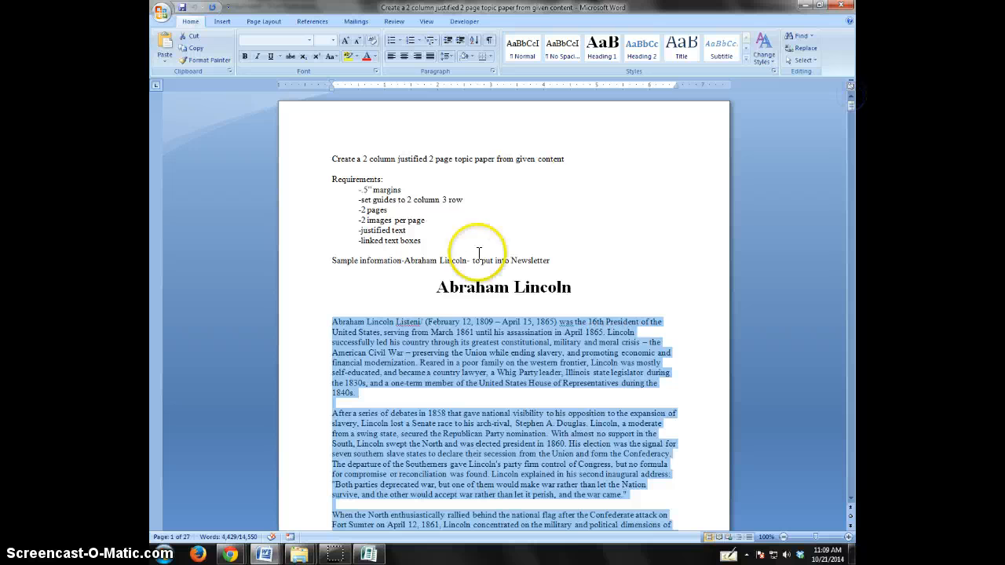
pyautogui.click(409, 252)
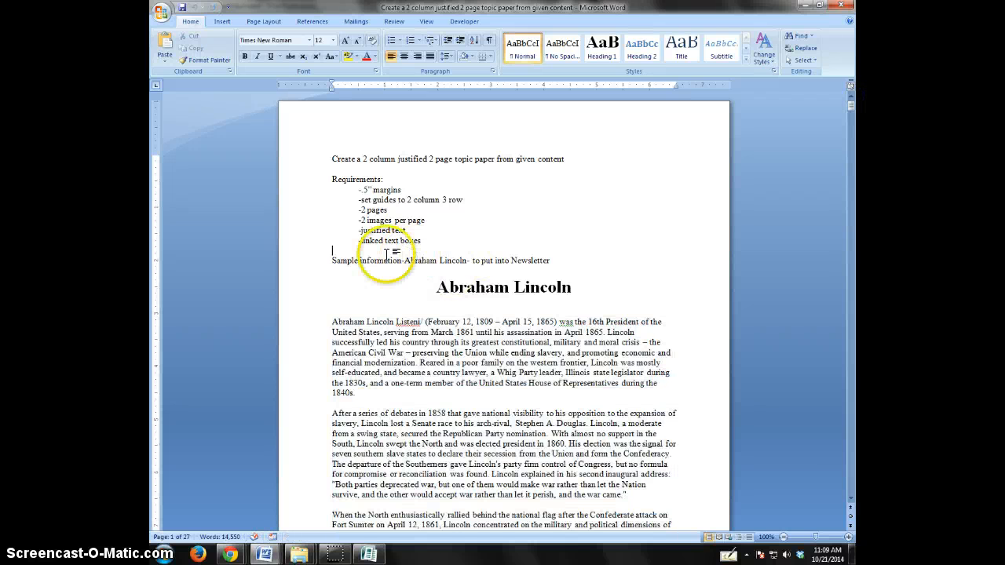